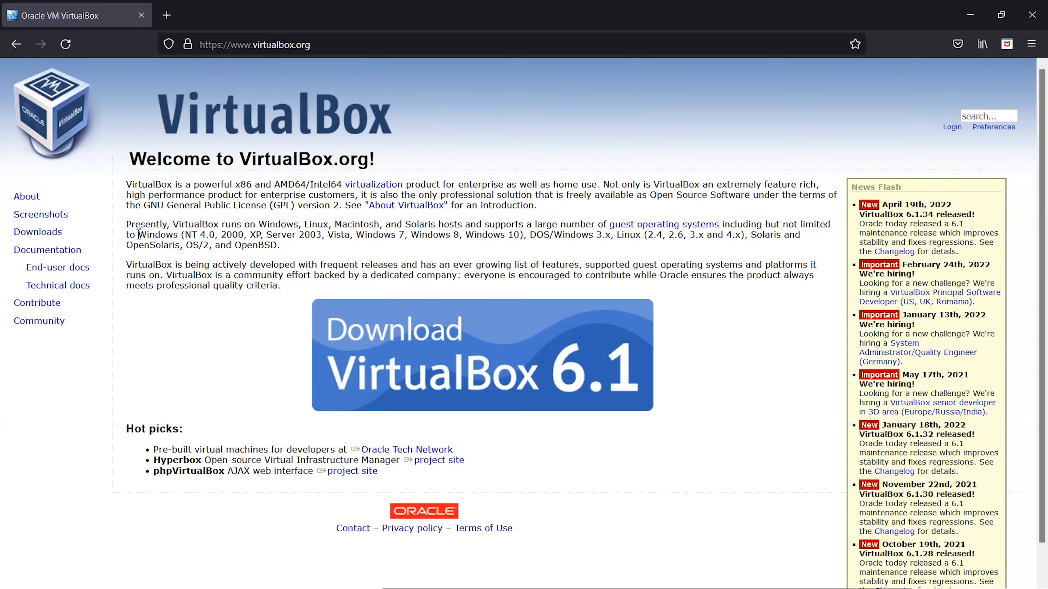
Download the VirtualBox 6.1.34 installer for Windows hosts, then open a new Firefox tab.
left_click(484, 380)
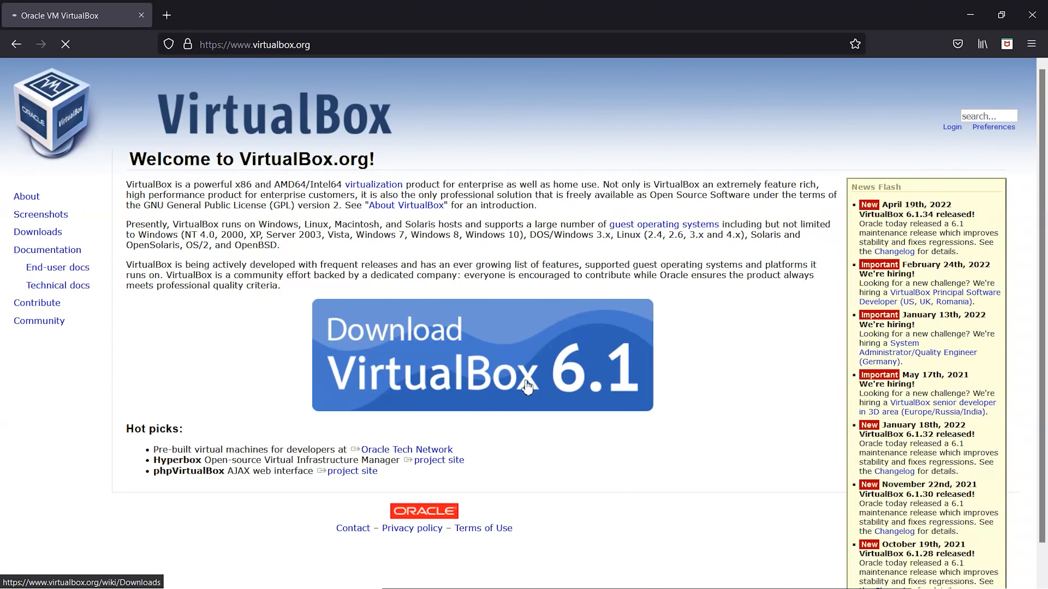
scroll(351, 317, "down", 3)
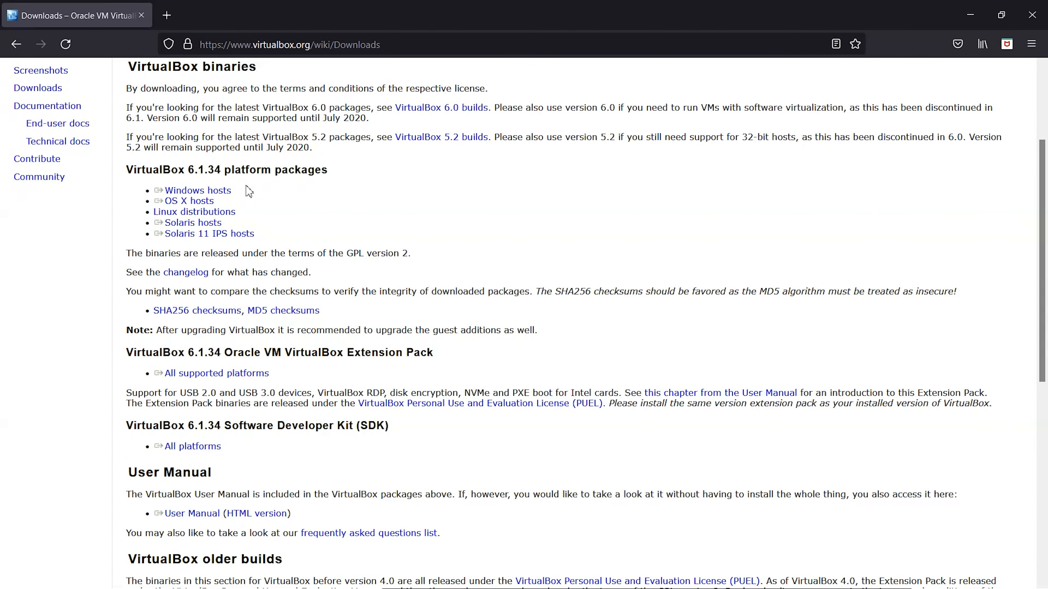
left_click_drag(249, 190, 159, 187)
left_click(196, 191)
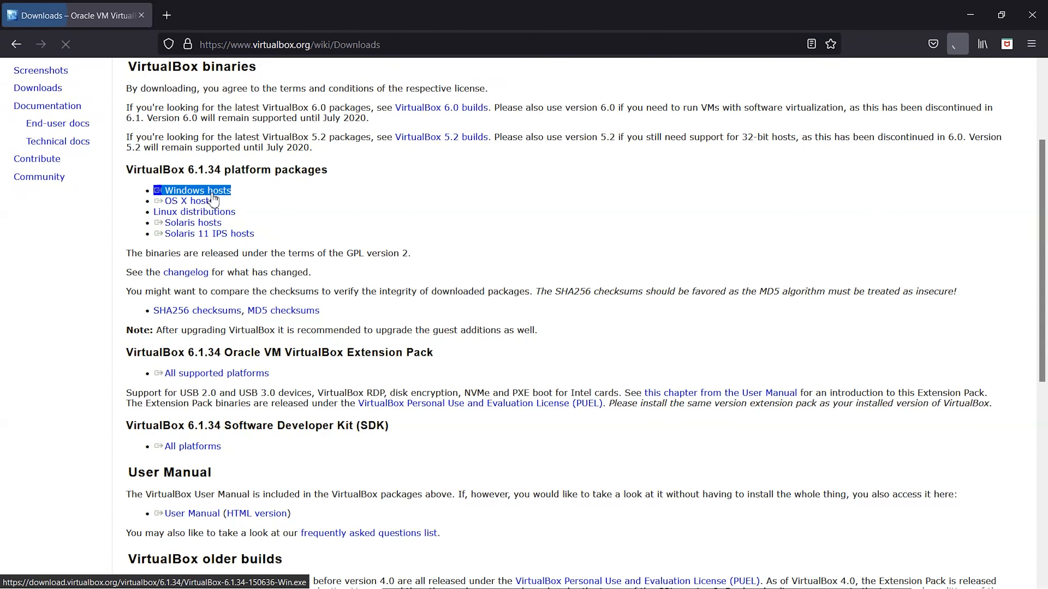
scroll(633, 247, "up", 3)
key("ctrl+t")
Search for 'linux mint' and go to the linuxmint.com download page.
type("linux mint")
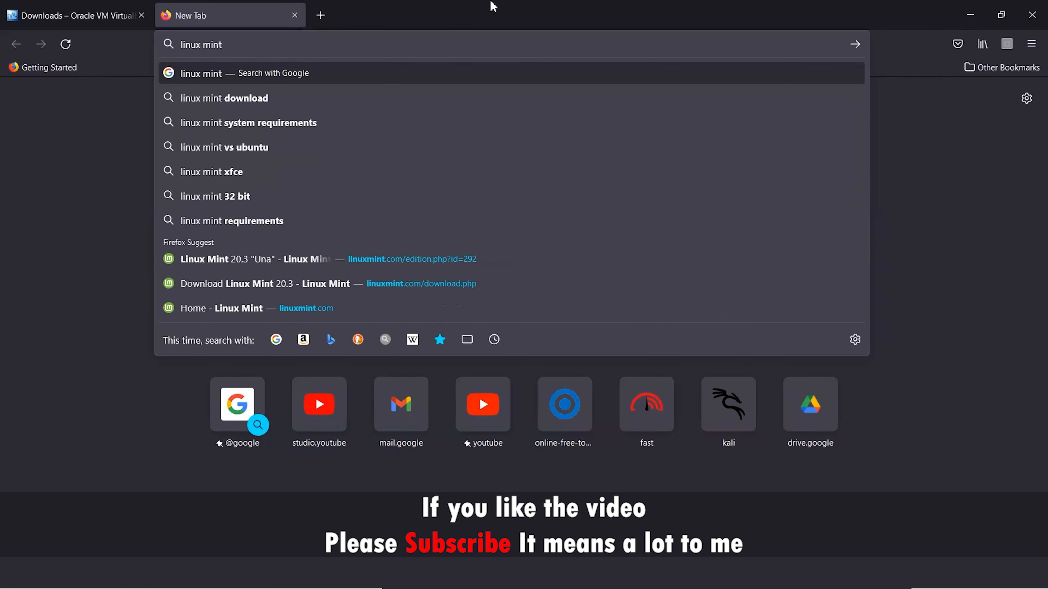
key("Return")
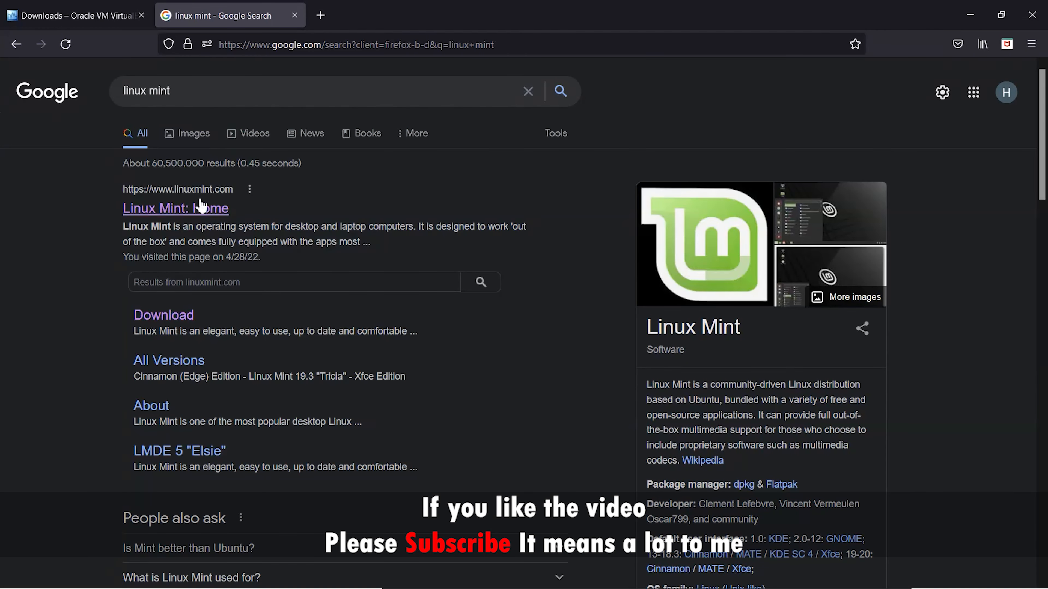
left_click(175, 208)
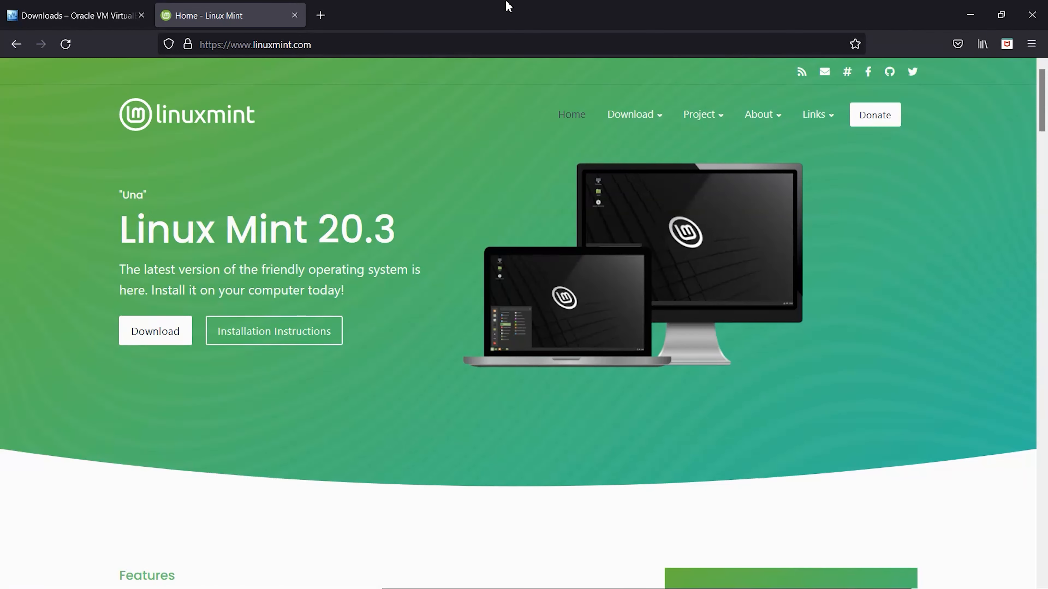
left_click(159, 330)
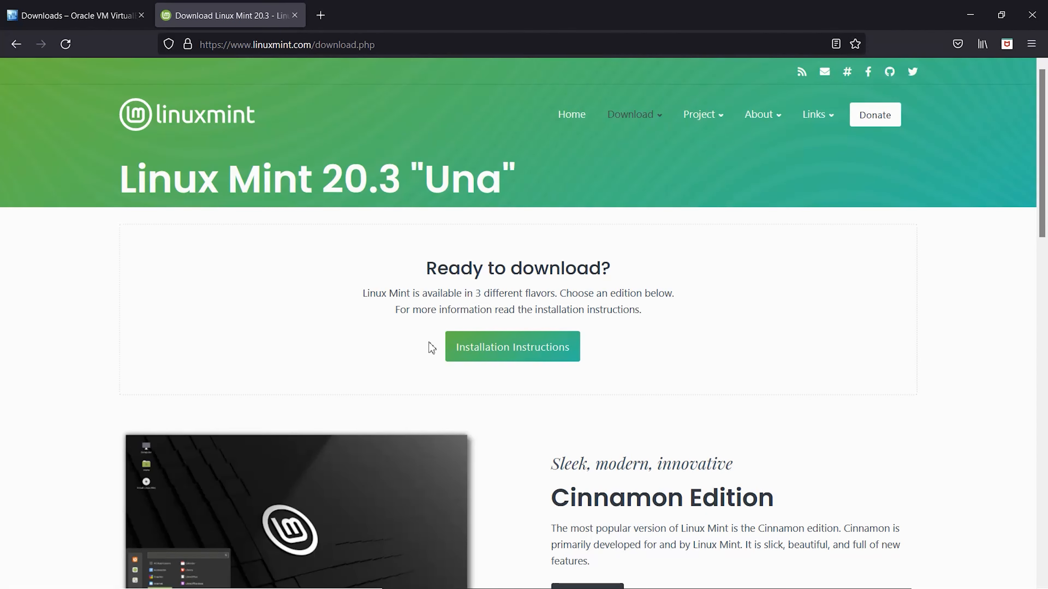
Open the download page for the Linux Mint 20.3 Cinnamon Edition.
scroll(444, 369, "down", 3)
scroll(444, 368, "down", 2)
left_click_drag(543, 282, 807, 285)
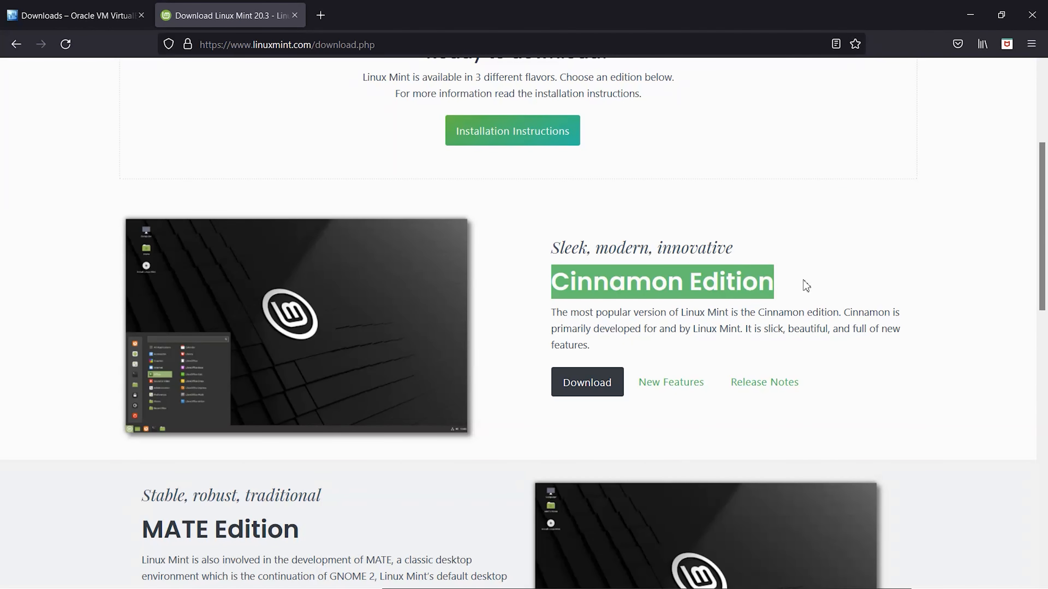
scroll(240, 530, "down", 4)
left_click_drag(303, 384, 160, 380)
scroll(160, 380, "down", 10)
left_click_drag(541, 320, 737, 317)
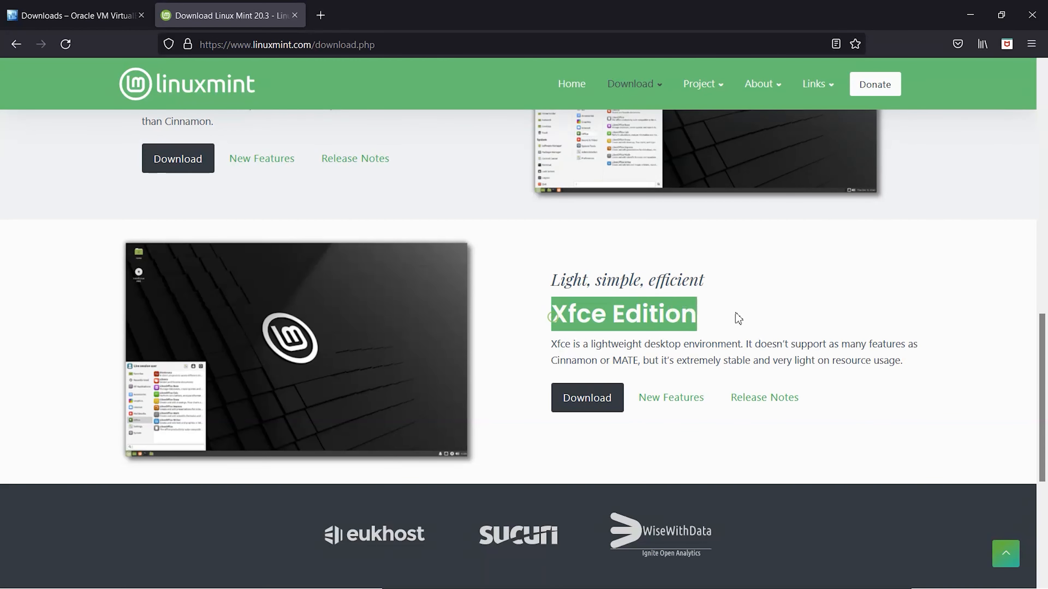
scroll(508, 378, "up", 9)
scroll(507, 379, "up", 3)
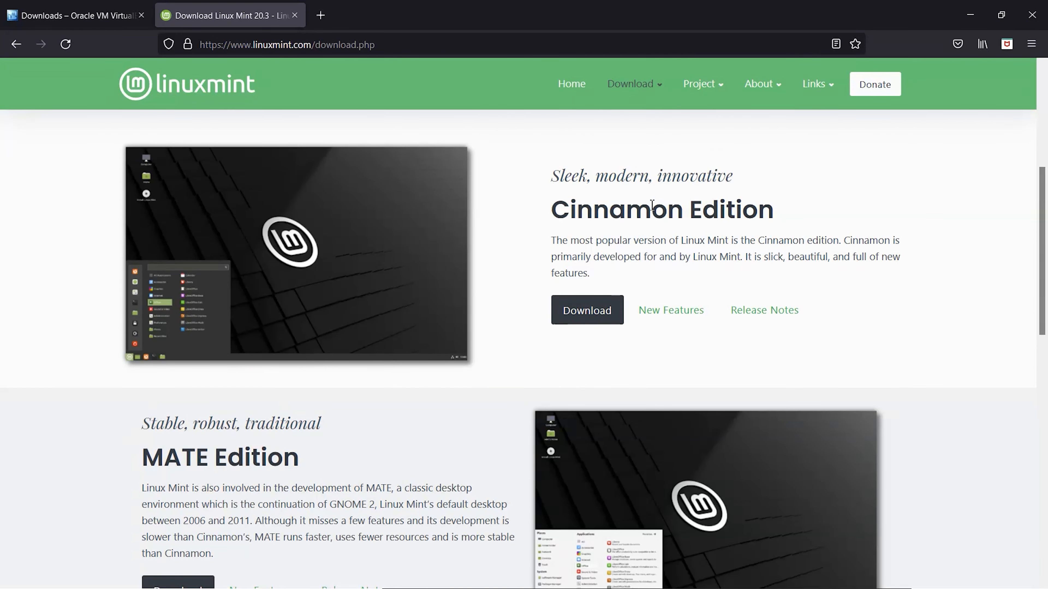
scroll(652, 205, "up", 2)
left_click_drag(782, 259, 861, 276)
left_click(860, 277)
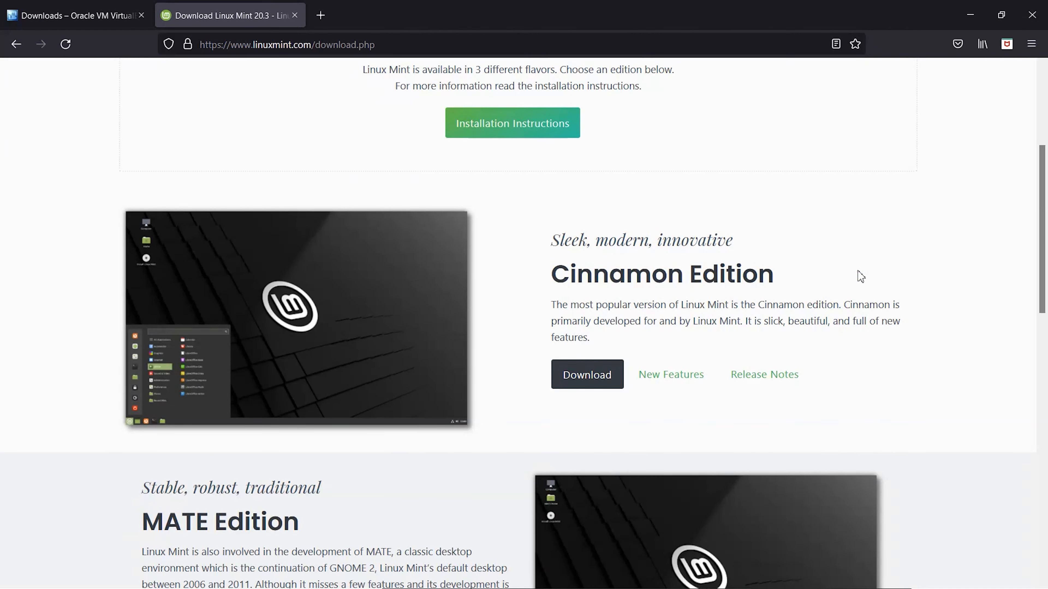
left_click(589, 379)
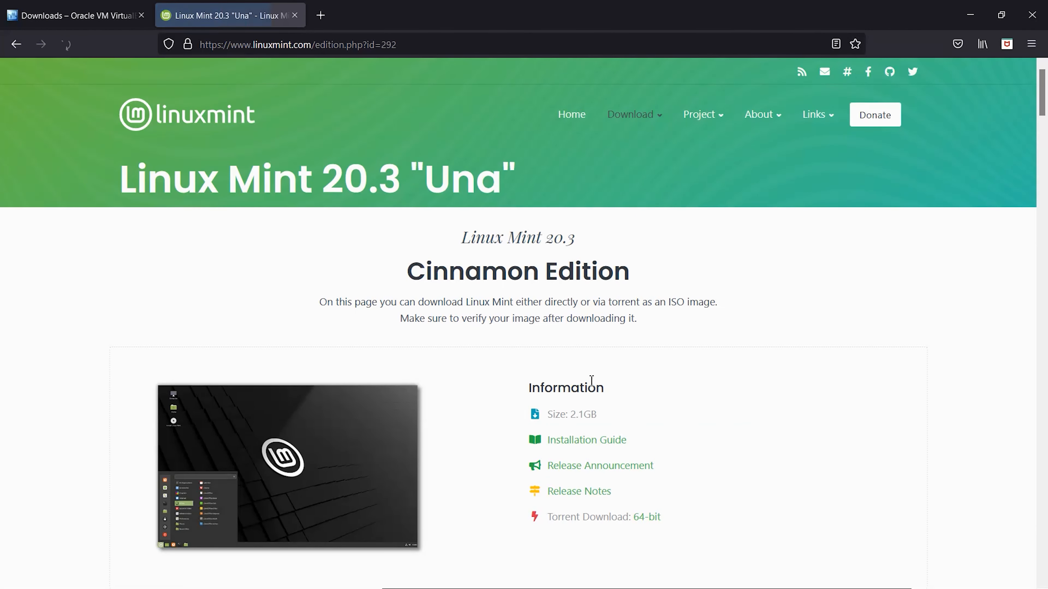
Start the 64-bit Cinnamon ISO download from the LayerOnline mirror.
scroll(491, 385, "down", 15)
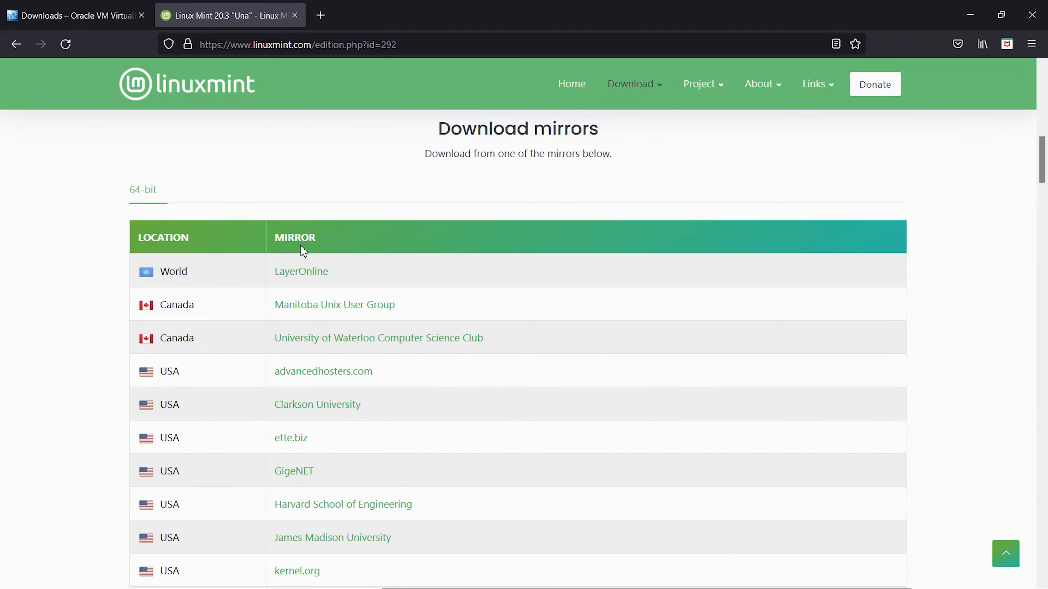
left_click_drag(362, 273, 269, 275)
left_click(505, 345)
scroll(459, 494, "down", 20)
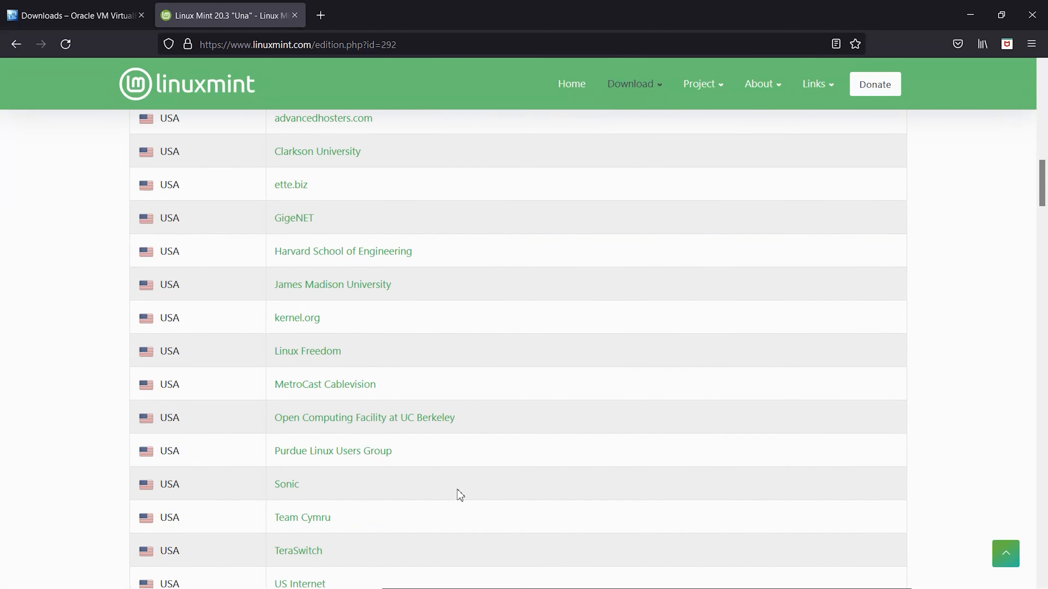
scroll(355, 454, "up", 20)
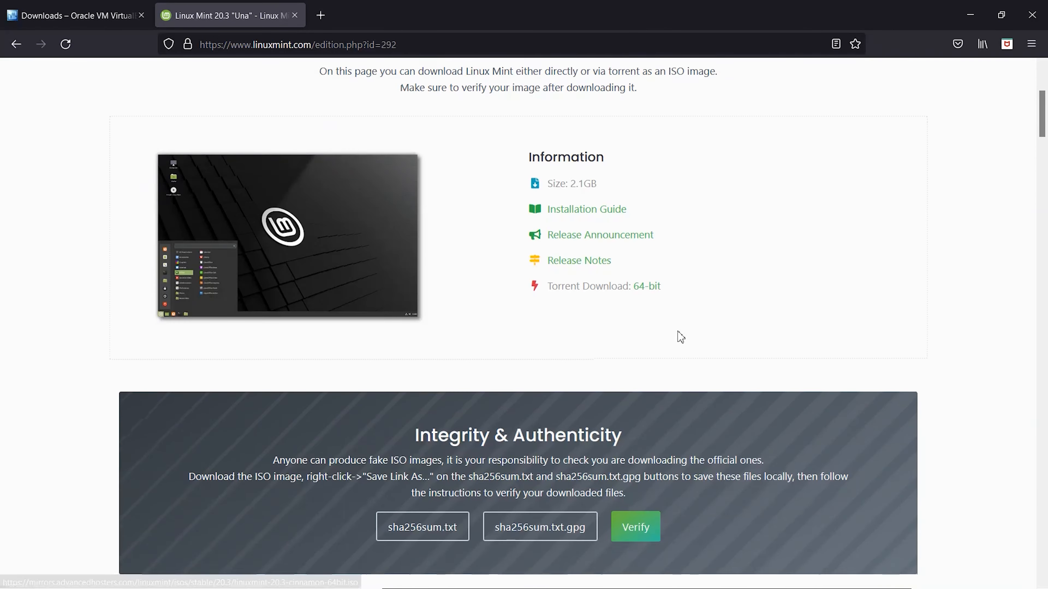
scroll(678, 335, "down", 6)
left_click(321, 473)
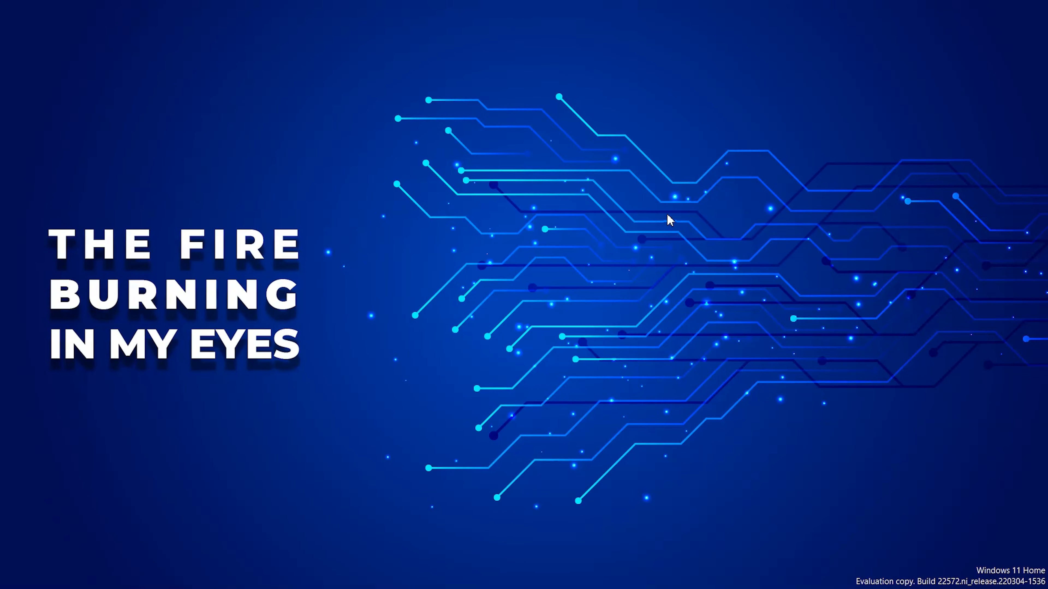
Launch the VirtualBox-6.1.34-150636-Win installer from Documents > 1 mint.
key("super+e")
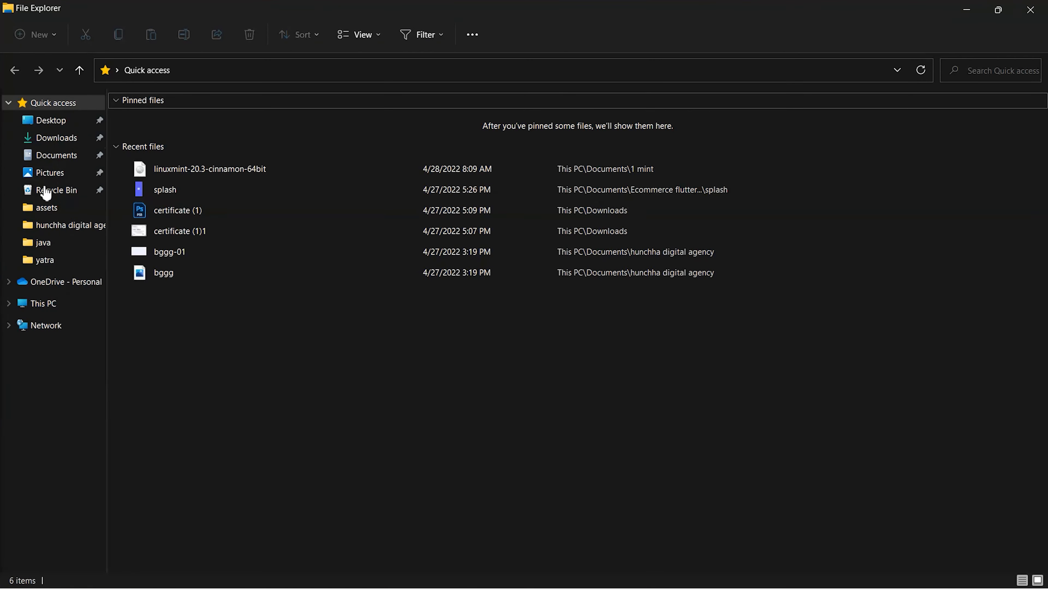
left_click(57, 155)
double_click(167, 187)
left_click_drag(246, 112, 187, 252)
left_click(433, 243)
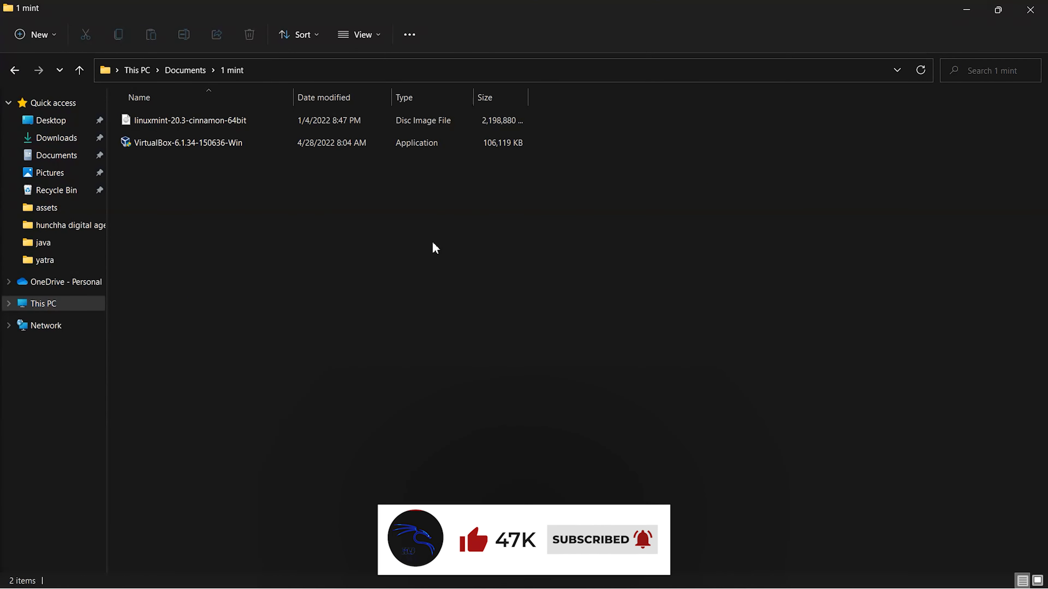
left_click(233, 145)
double_click(234, 149)
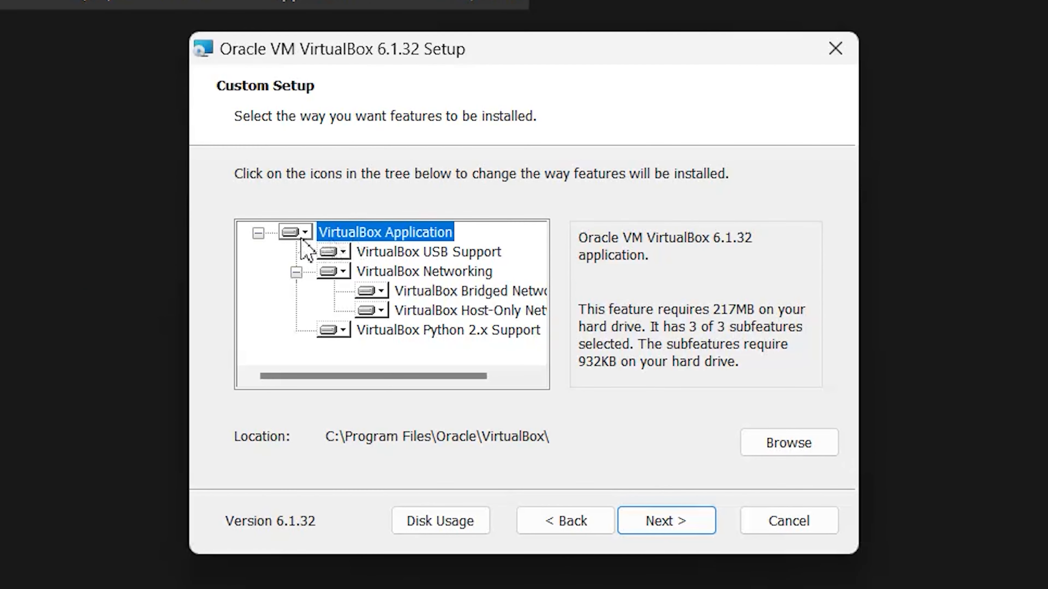
Make USB Support entirely unavailable and accept the network interfaces warning.
left_click(335, 251)
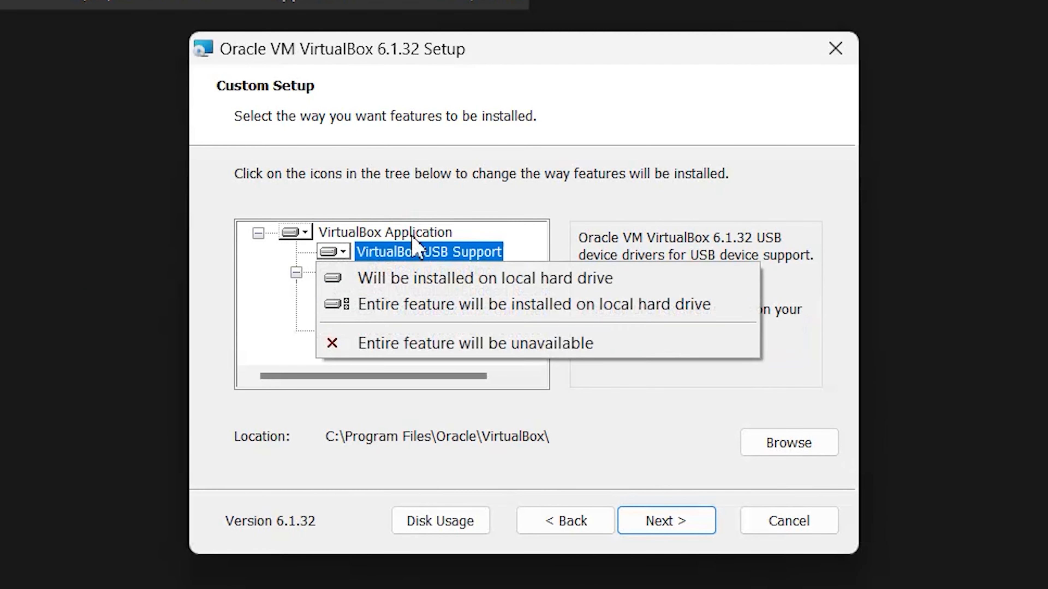
left_click(449, 349)
left_click(670, 532)
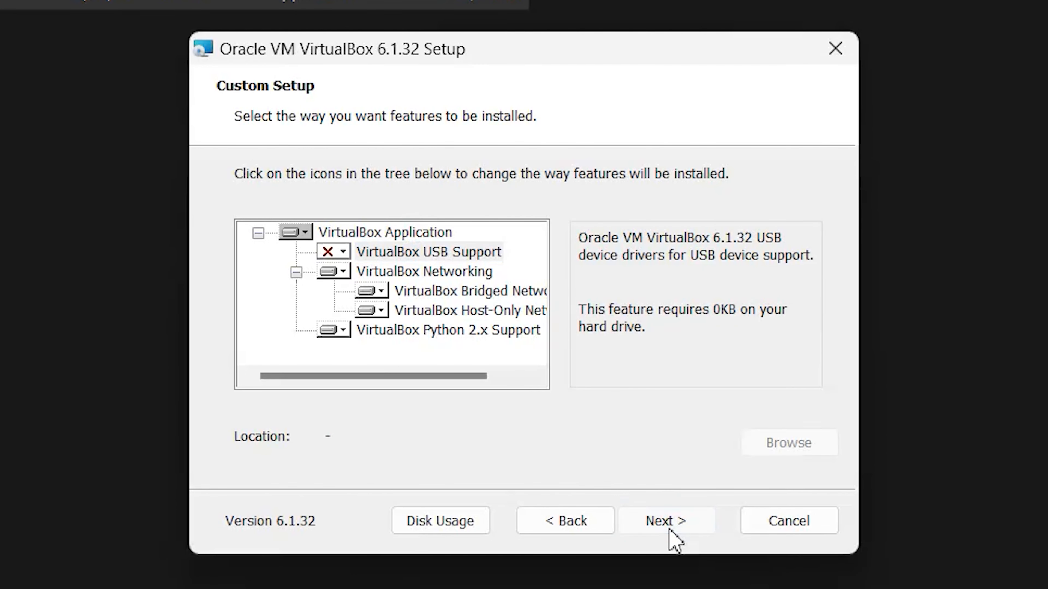
left_click(697, 519)
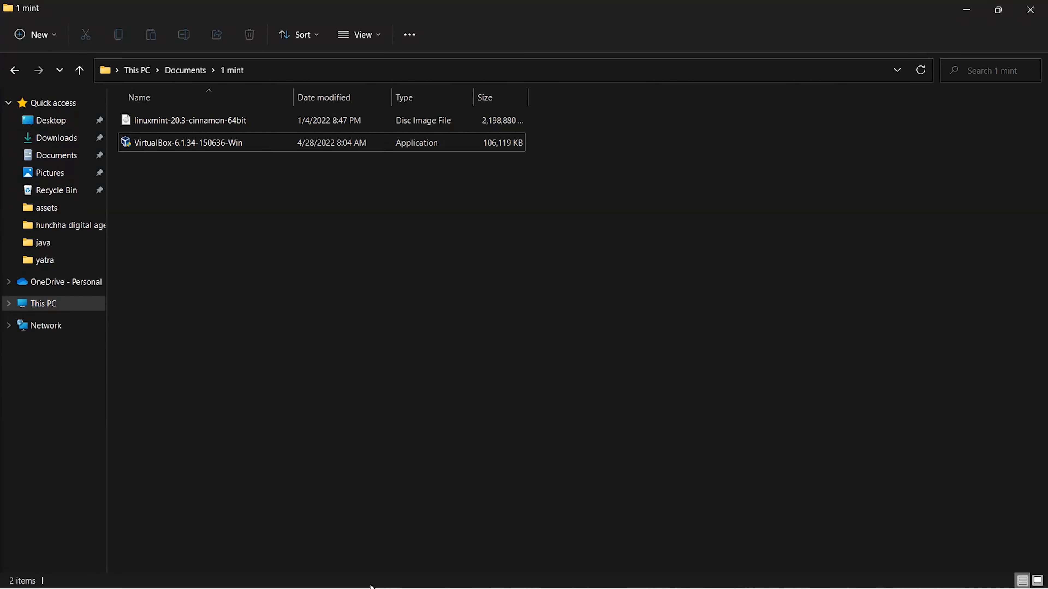
key("super")
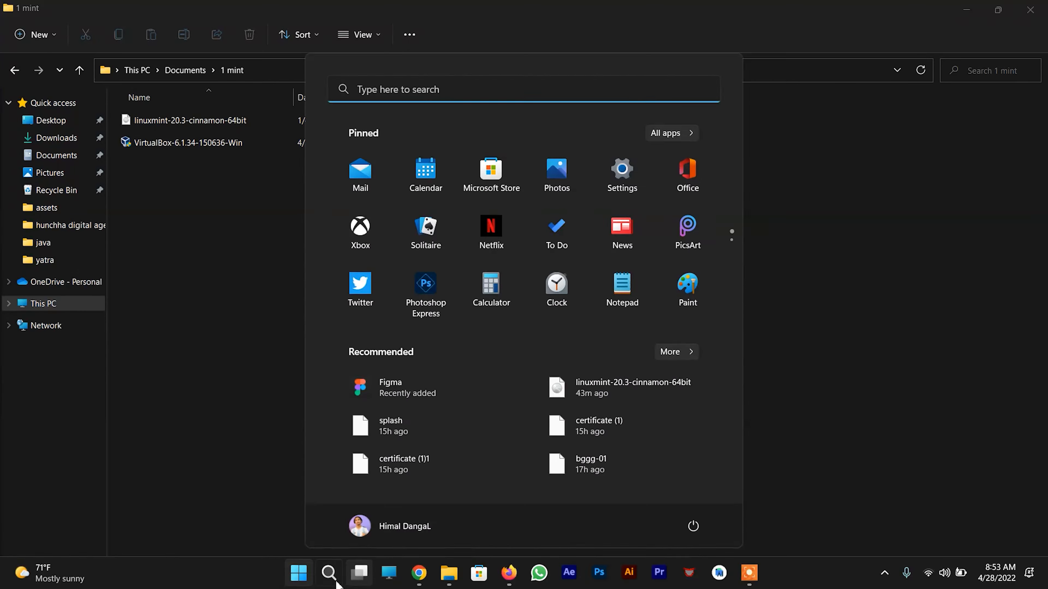
Launch VirtualBox by searching 'vir' from the Start menu.
left_click(329, 573)
type("vir")
key("Return")
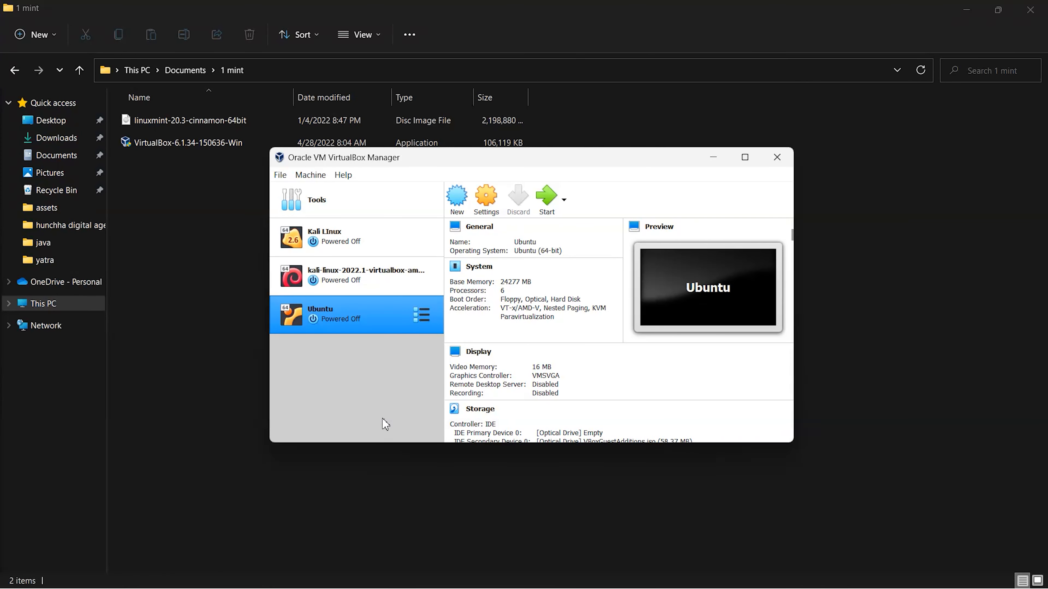
Name the new VM 'Linux Mint' with type Linux and version Ubuntu (64-bit).
left_click(455, 202)
type("Linux M")
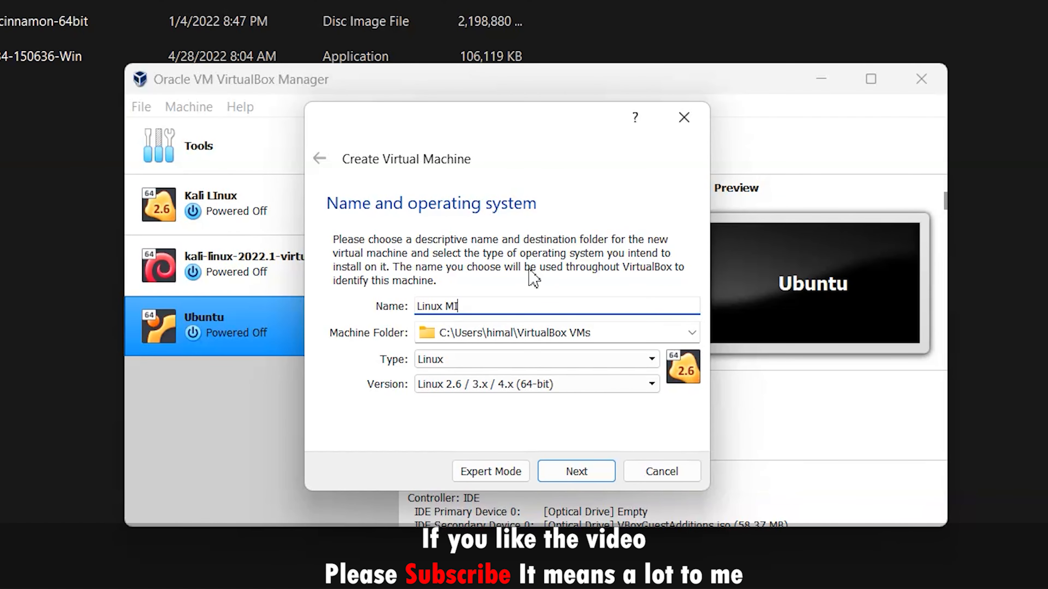
type("int")
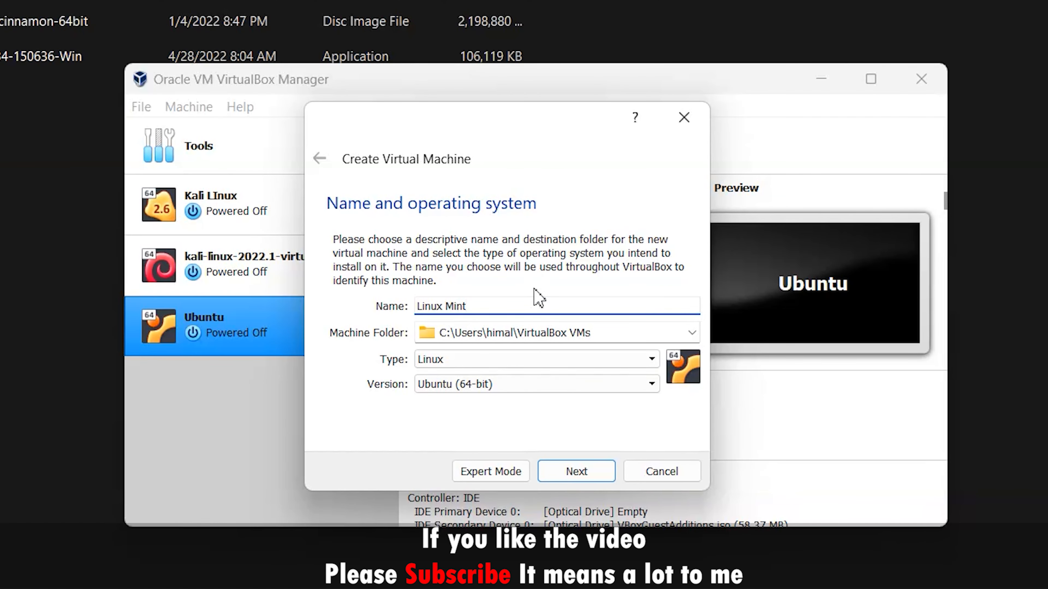
left_click(529, 359)
left_click(462, 392)
left_click(463, 523)
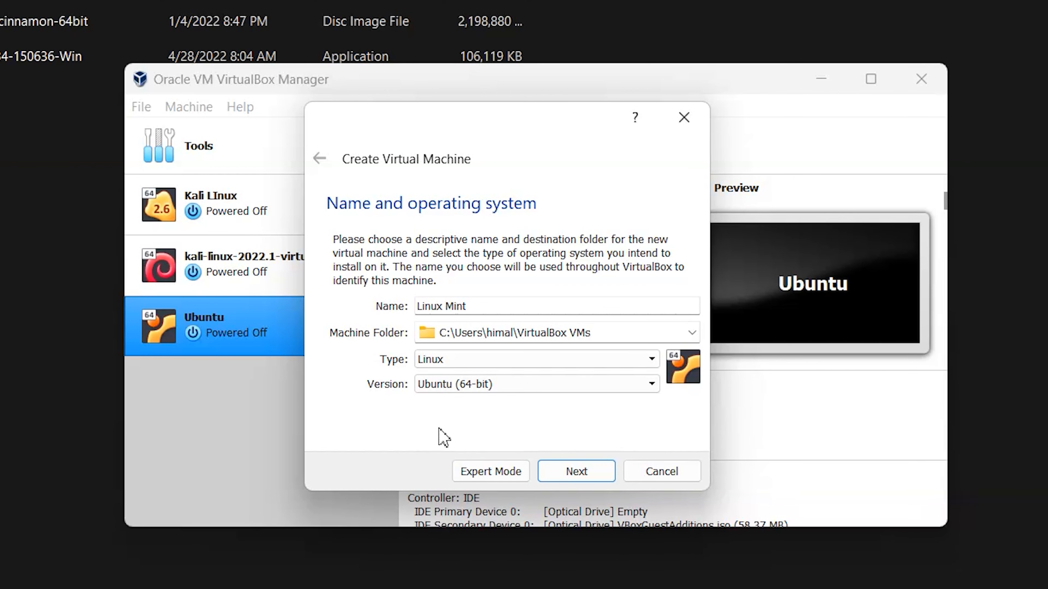
left_click(594, 471)
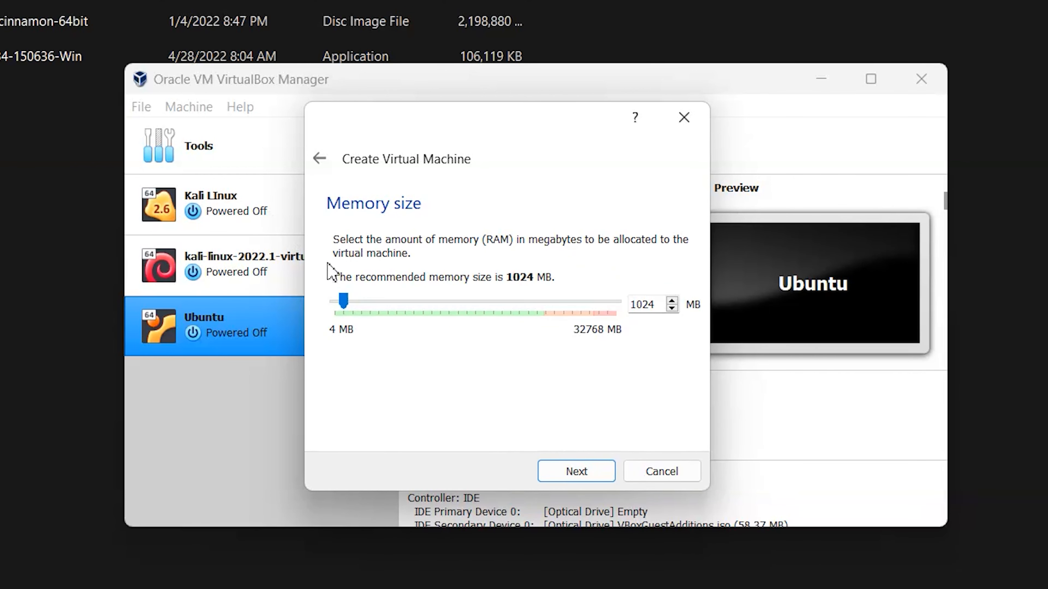
Give the VM 14988 MB memory and a new dynamically allocated 31.27 GB VDI disk.
left_click_drag(343, 301, 470, 298)
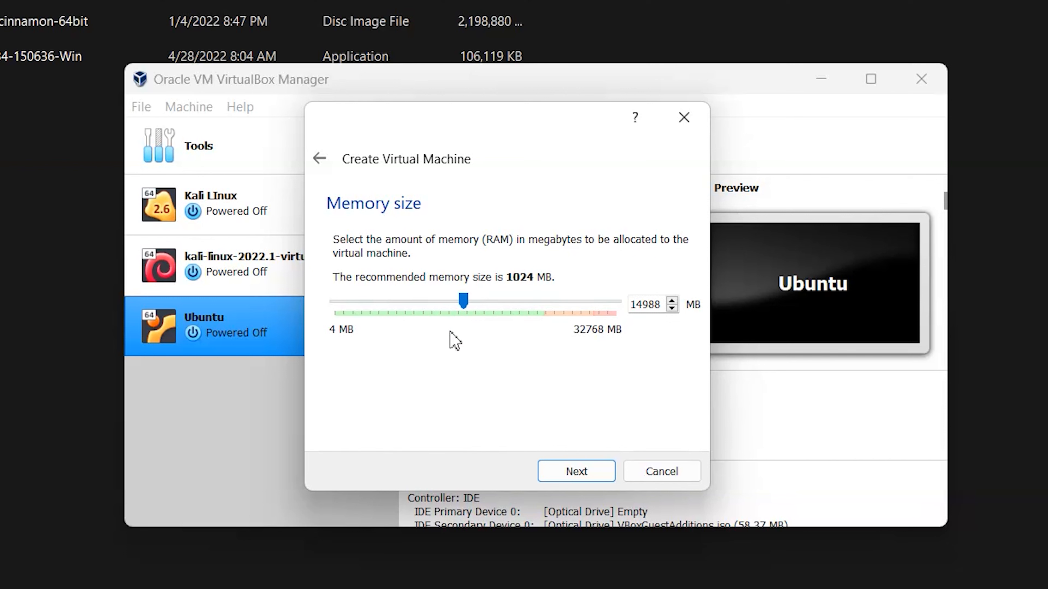
left_click(588, 463)
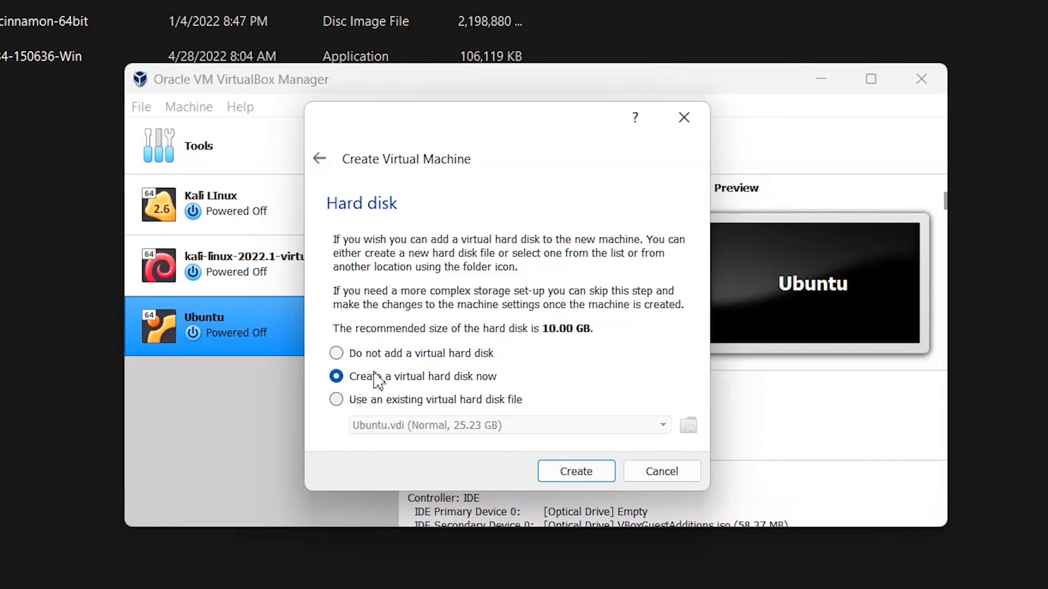
left_click(576, 472)
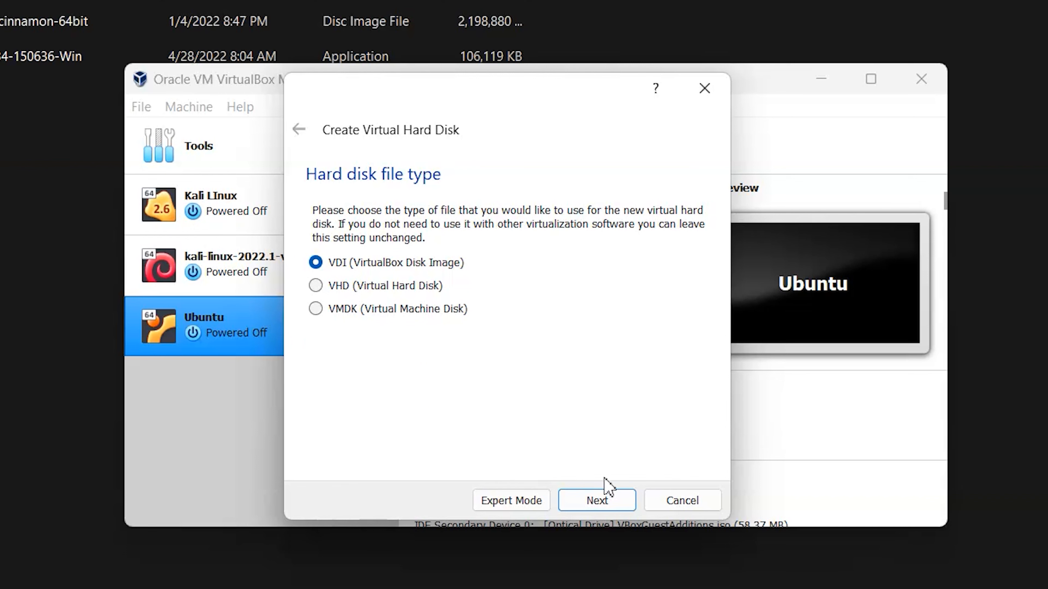
left_click(604, 499)
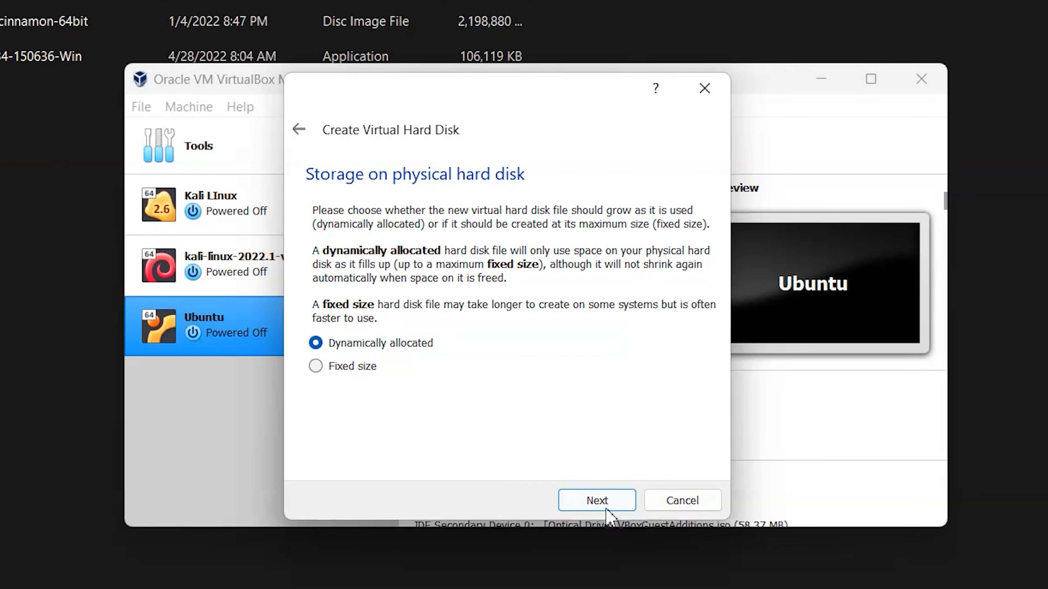
left_click(611, 500)
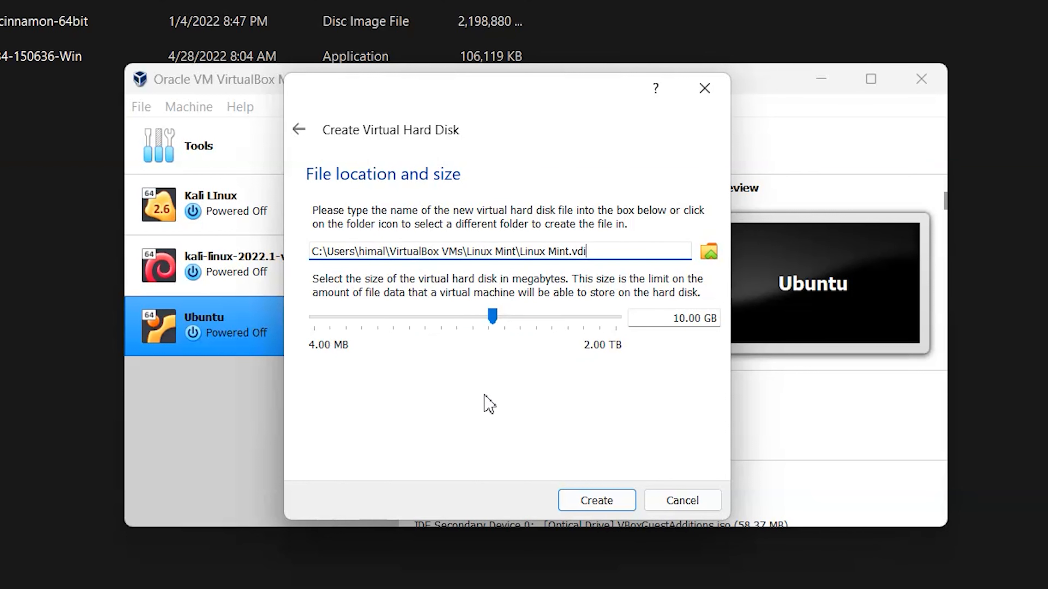
left_click_drag(491, 317, 520, 314)
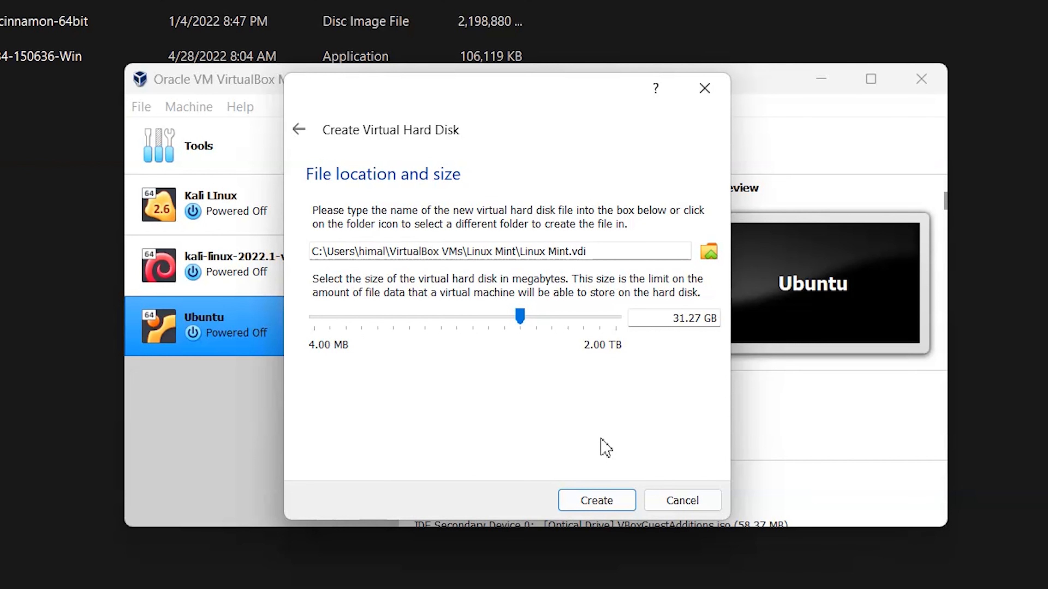
left_click(623, 499)
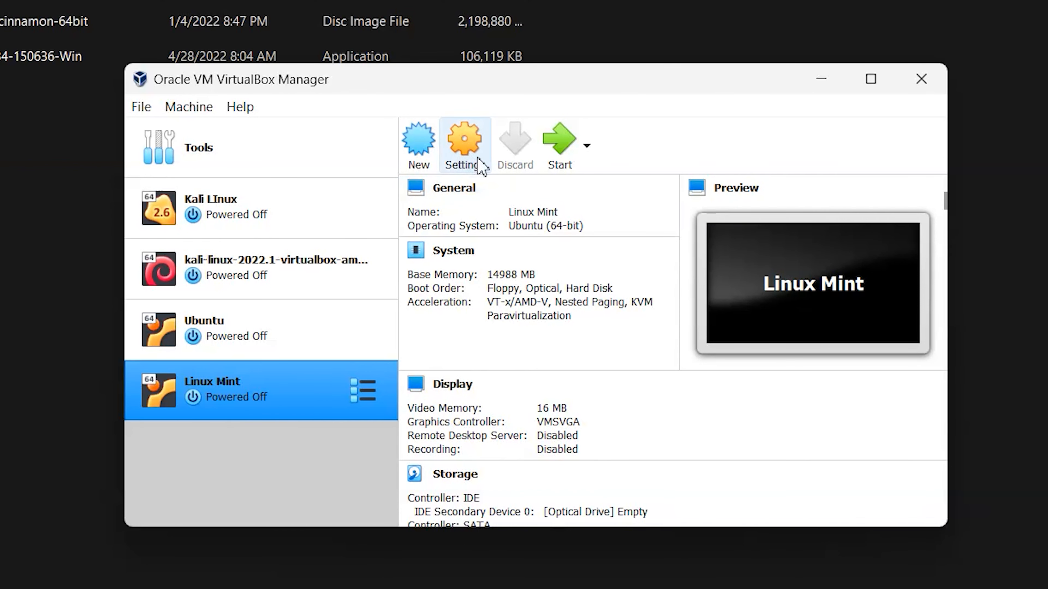
Set Shared Clipboard and Drag'n'Drop to Bidirectional in General > Advanced.
left_click(474, 149)
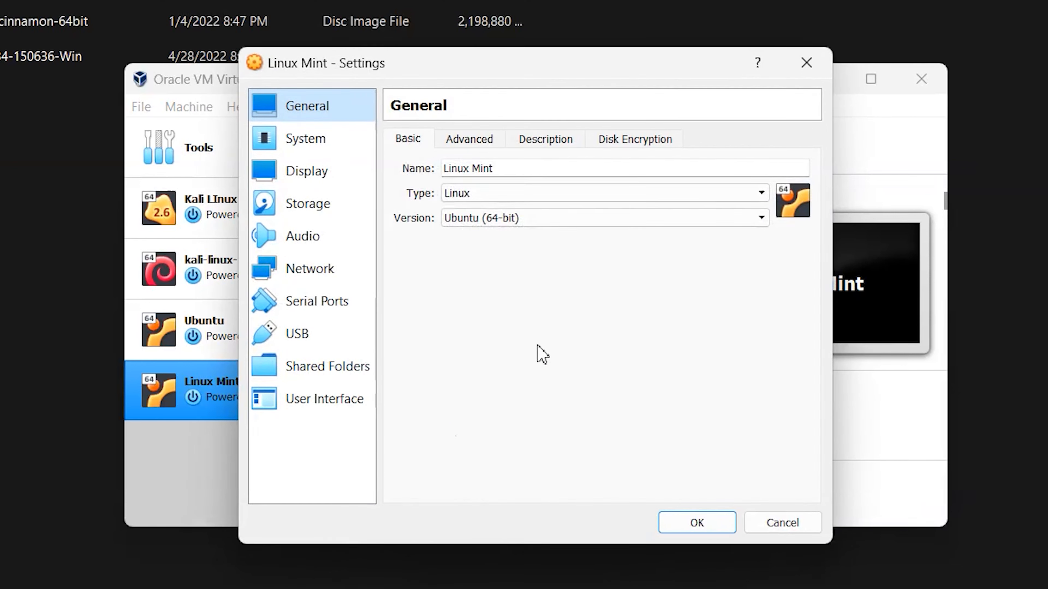
left_click(479, 137)
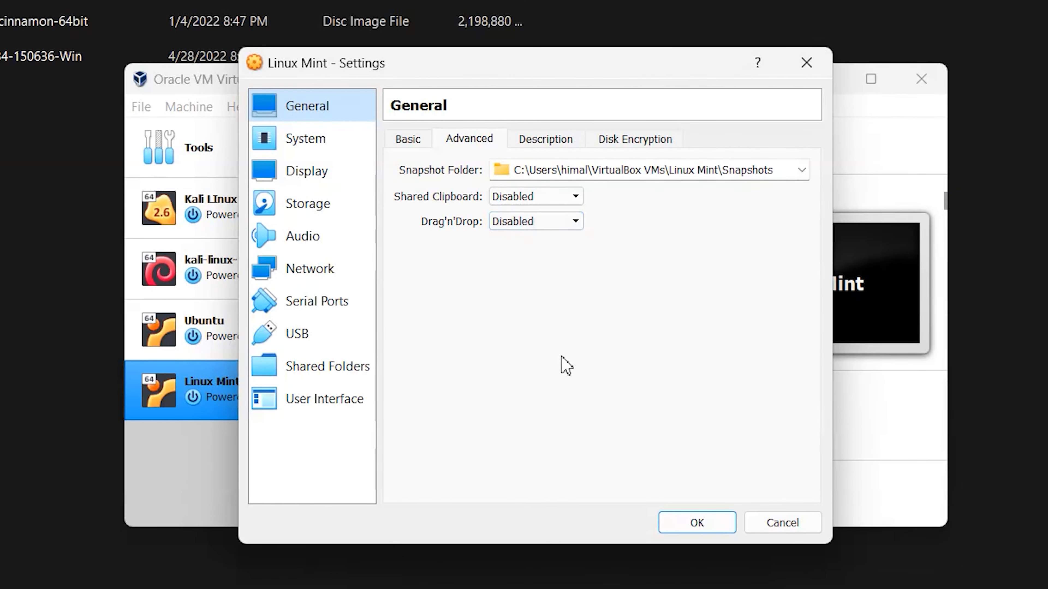
left_click(516, 197)
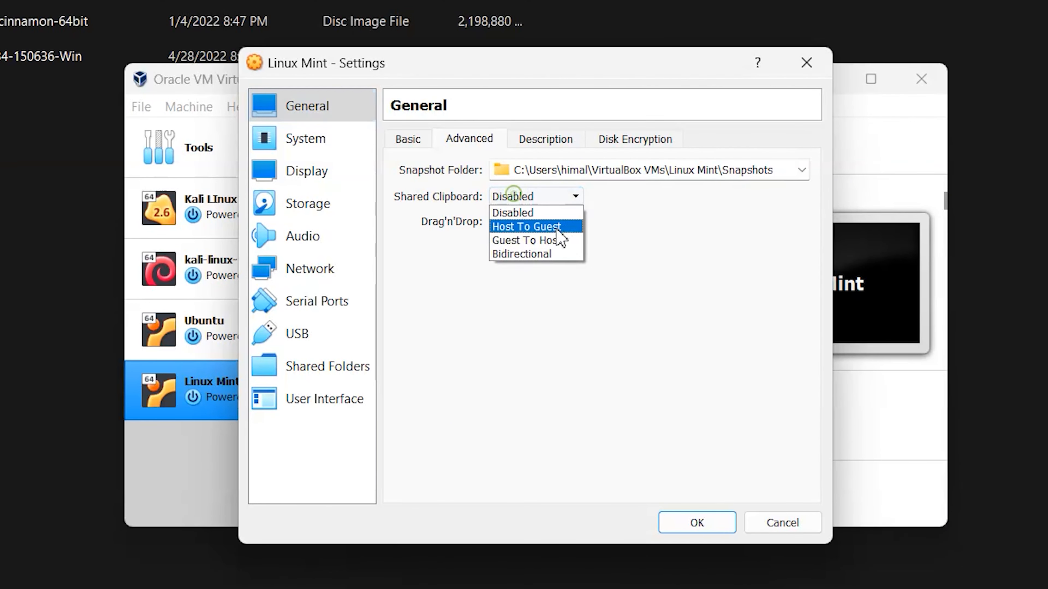
left_click(536, 254)
left_click(536, 223)
left_click(529, 279)
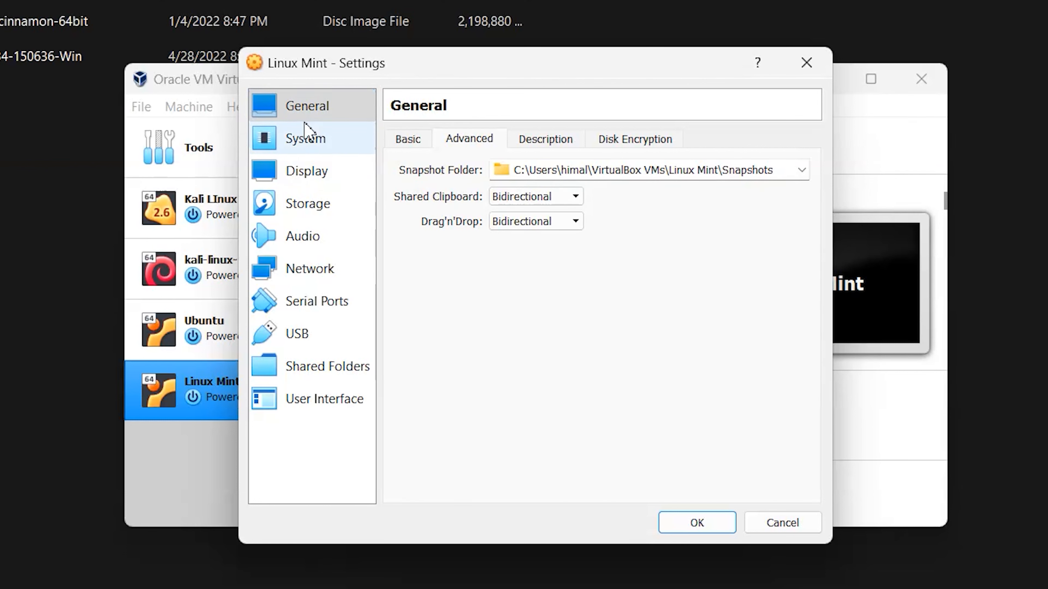
Assign 6 CPUs and 59 MB of video memory to the VM.
left_click(299, 145)
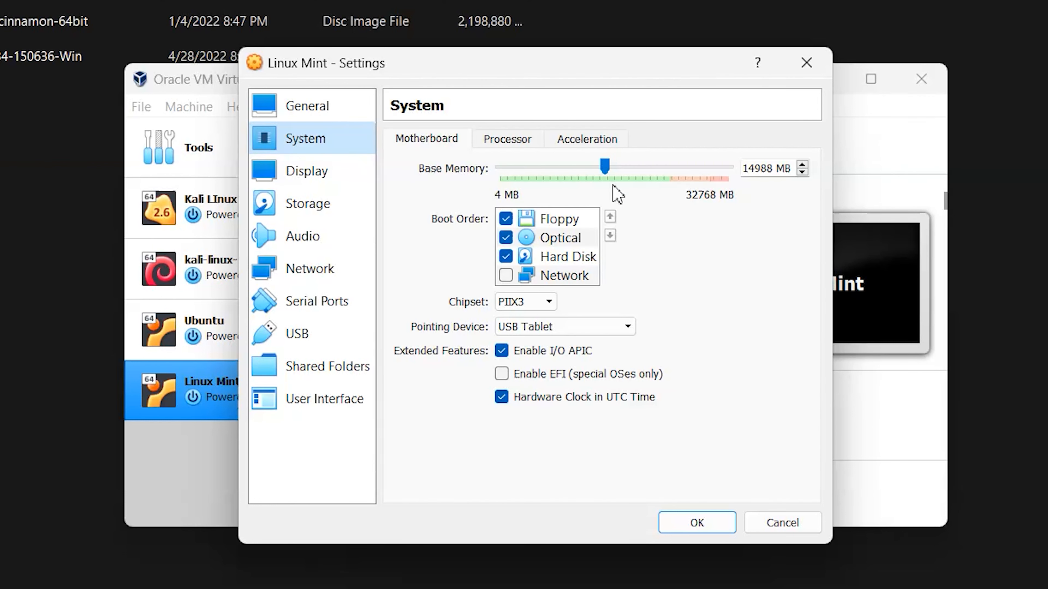
left_click(512, 143)
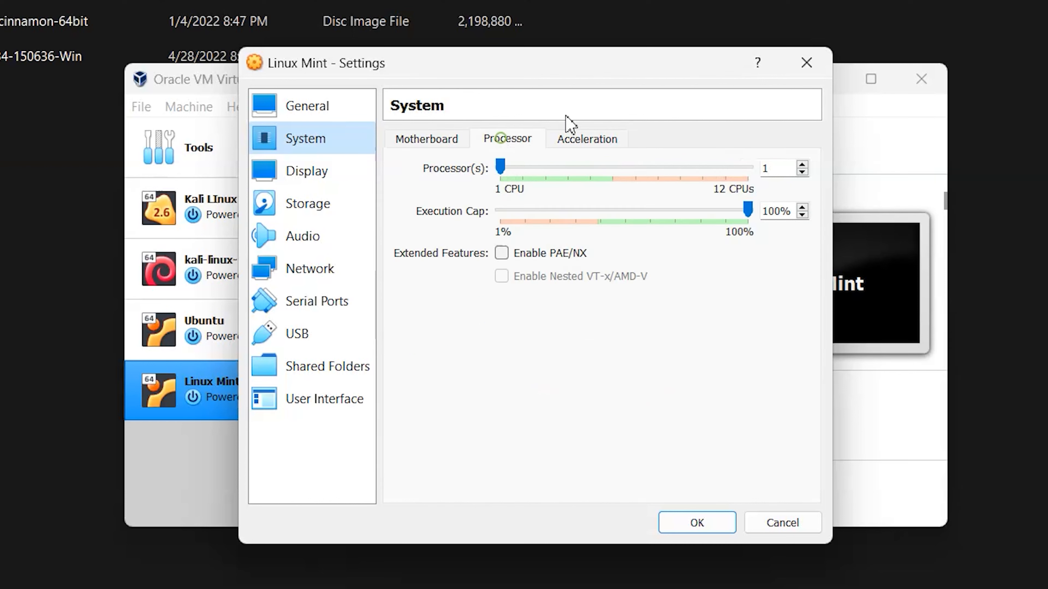
left_click_drag(499, 169, 596, 172)
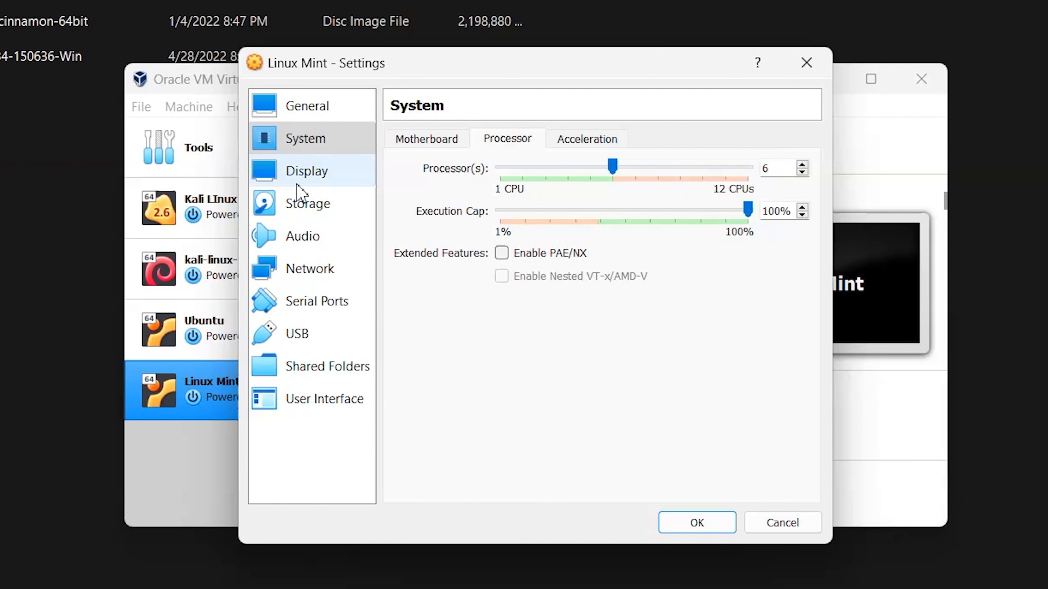
left_click(304, 172)
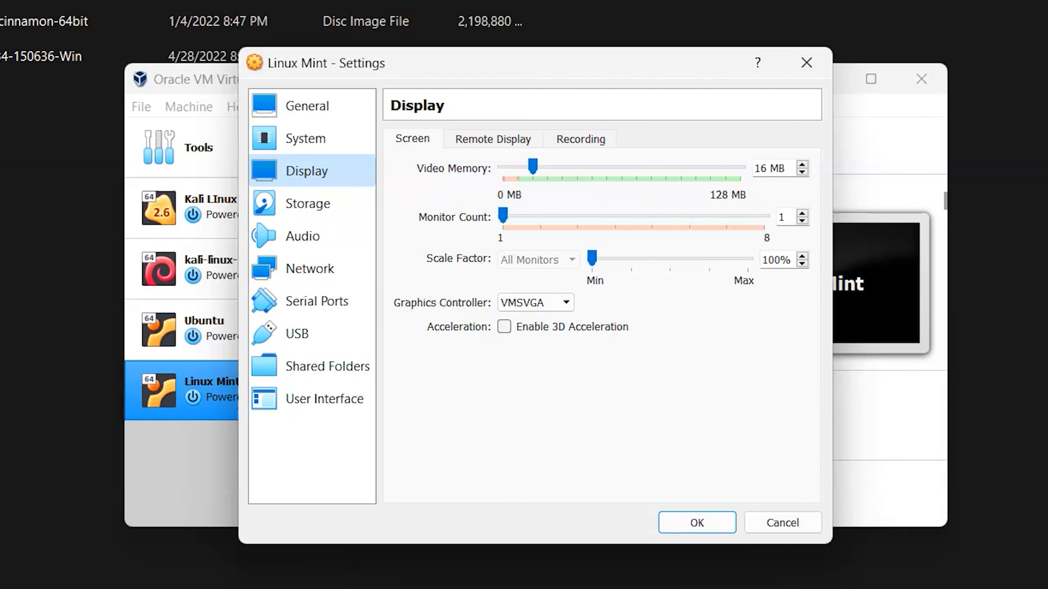
left_click_drag(537, 168, 626, 157)
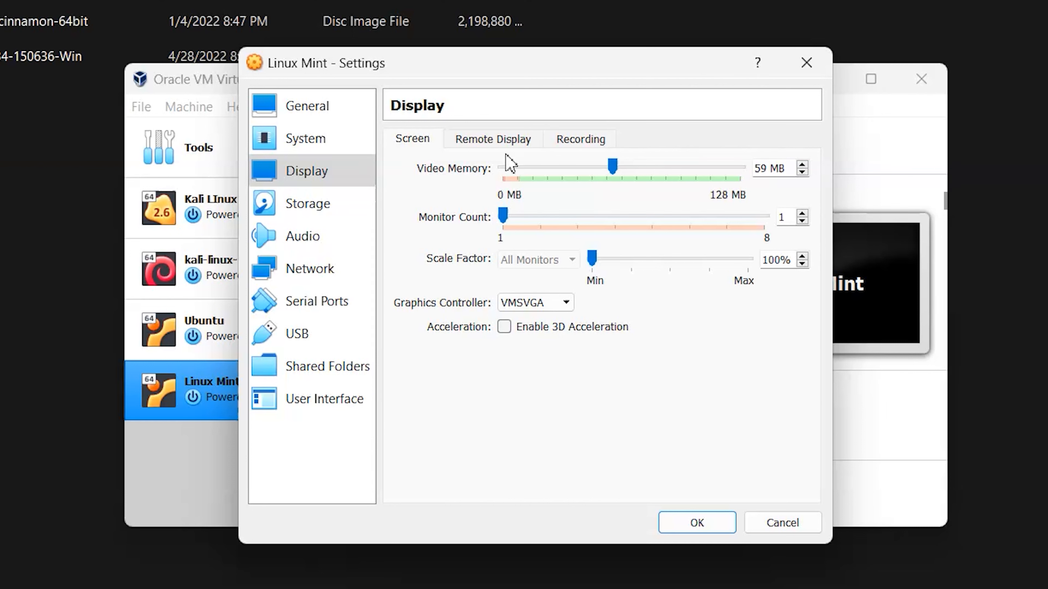
left_click(320, 212)
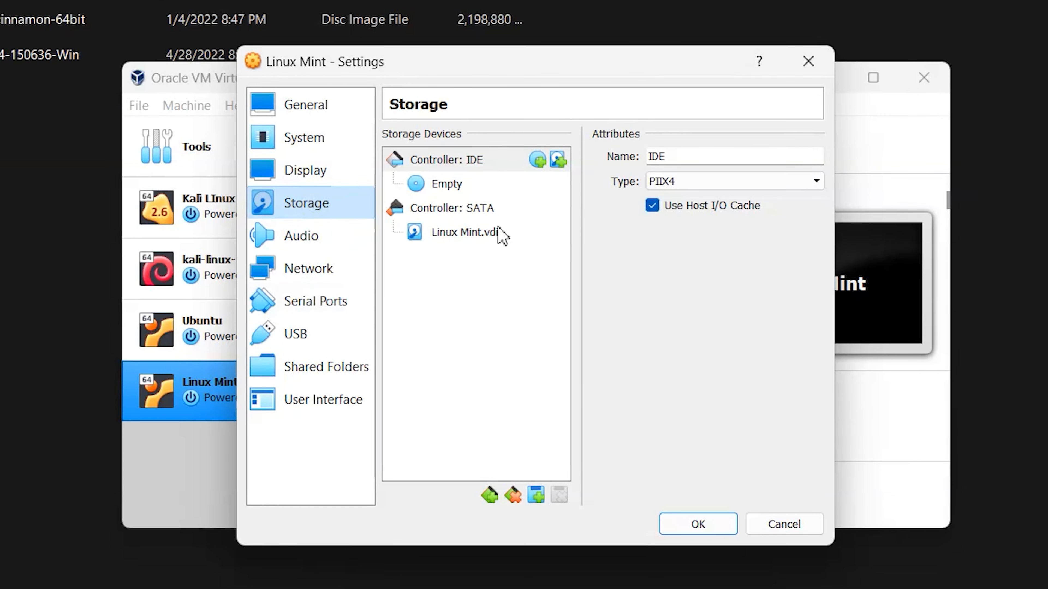
Load the linuxmint-20.3-cinnamon-64bit ISO into the empty optical drive and save the settings.
left_click(500, 186)
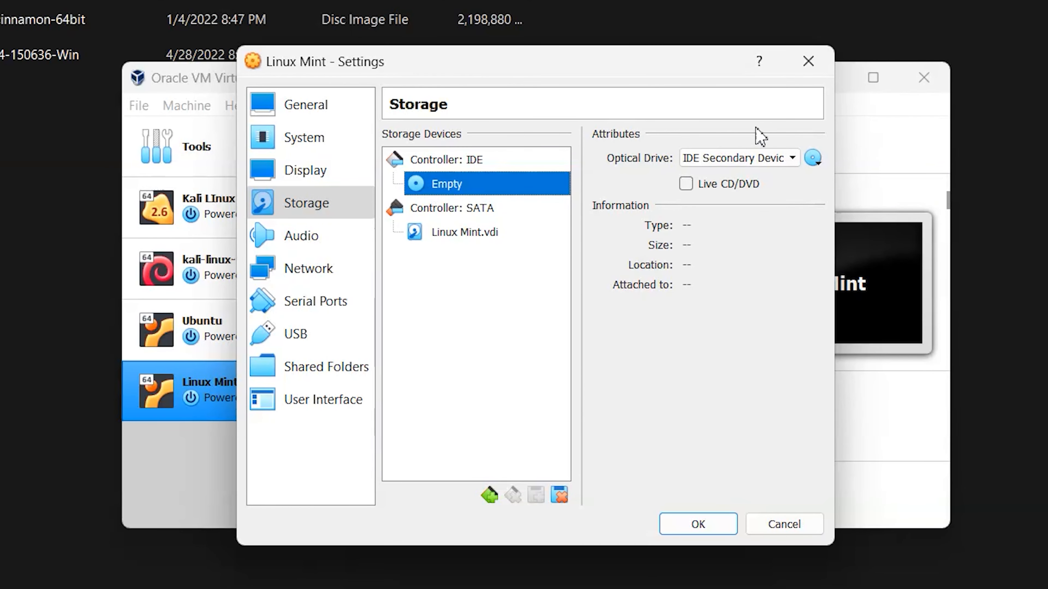
left_click(822, 165)
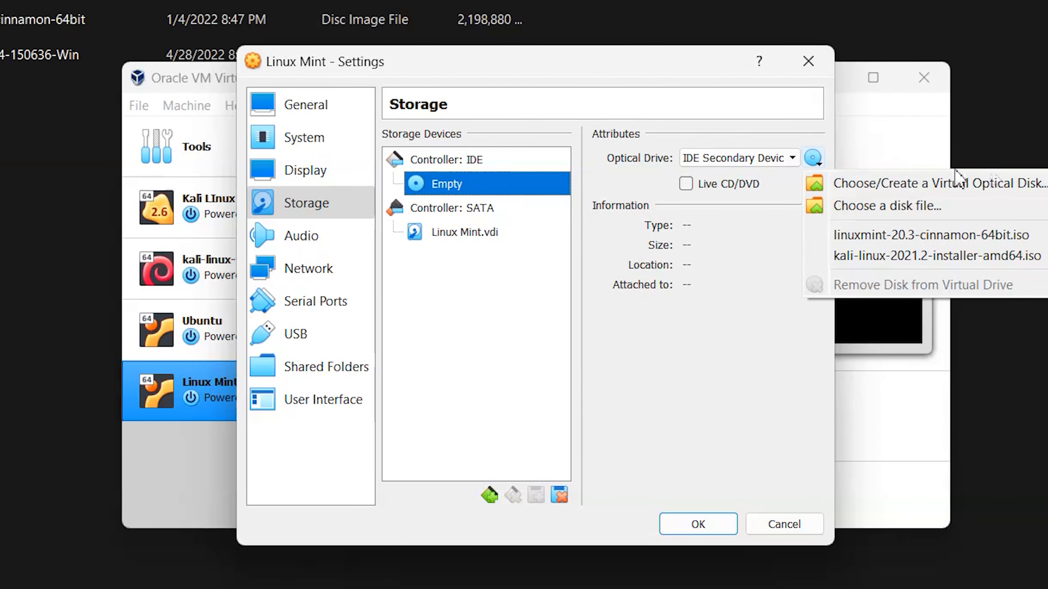
left_click(939, 206)
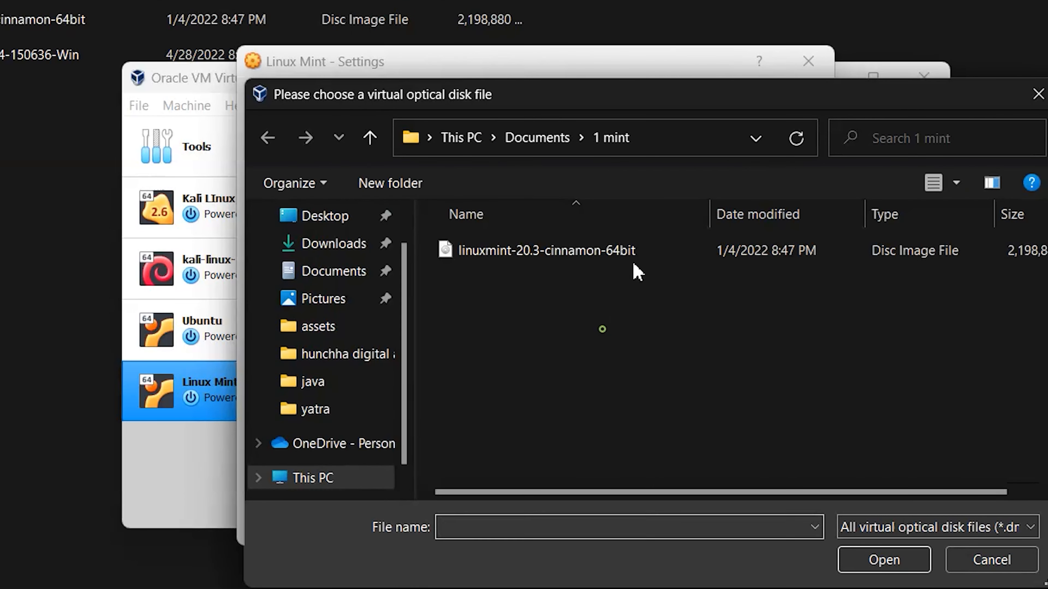
left_click(585, 251)
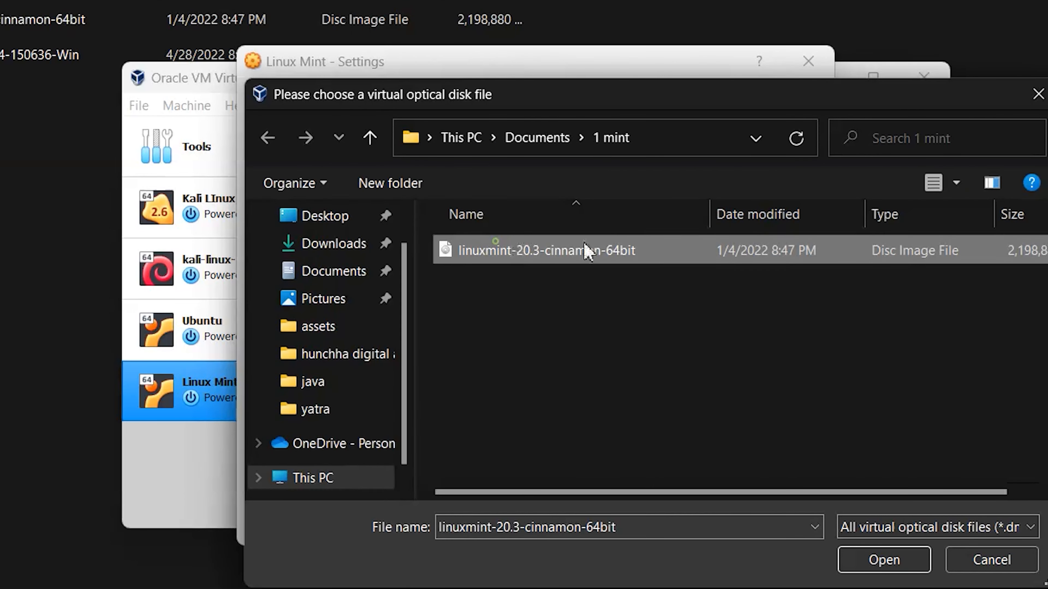
left_click(883, 561)
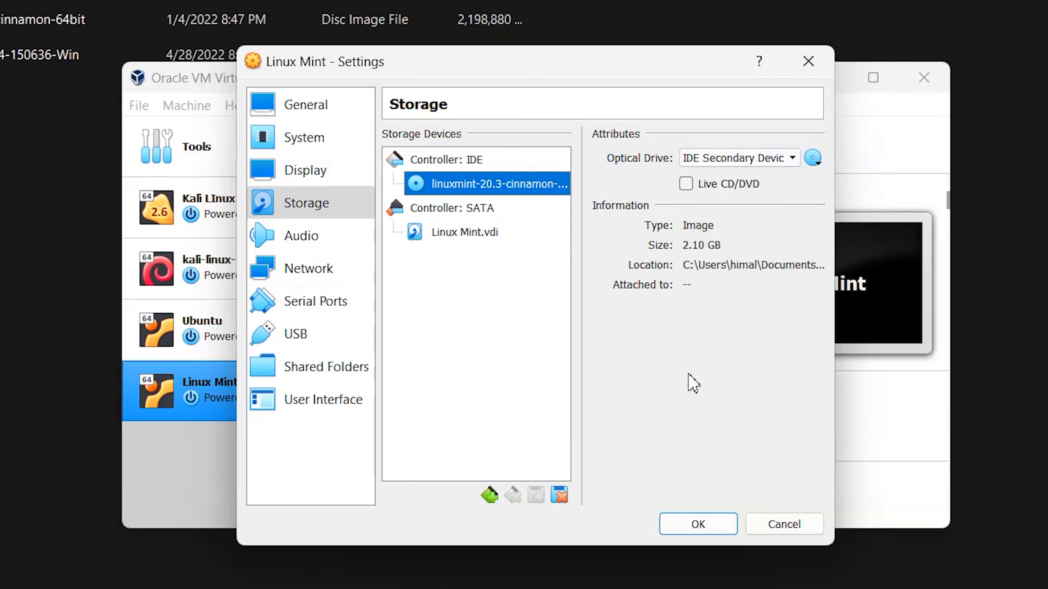
left_click(701, 527)
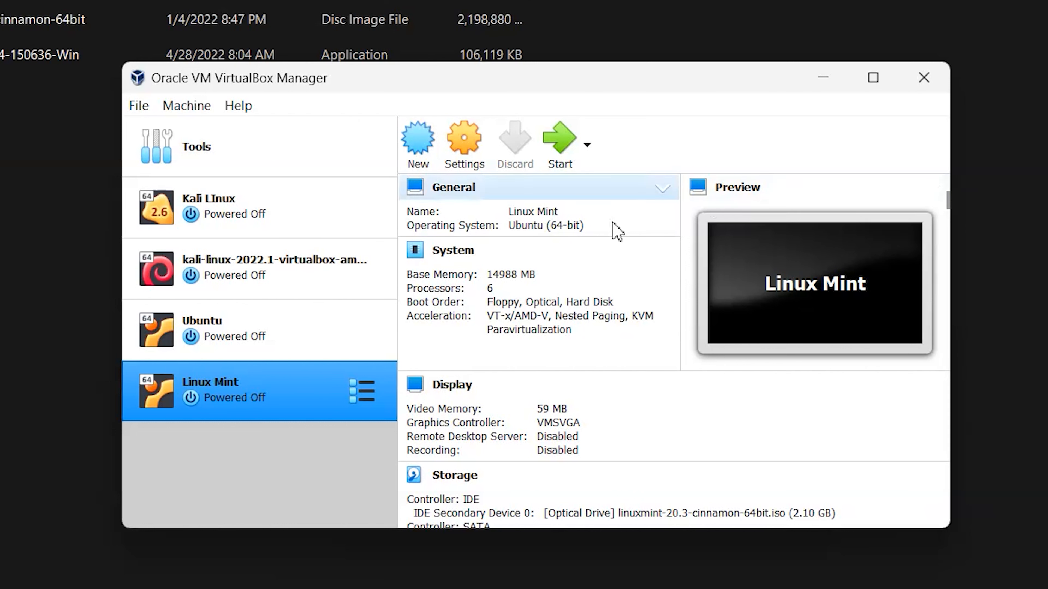
Boot the Linux Mint VM and accept the English (US) keyboard layout in the installer.
left_click(553, 146)
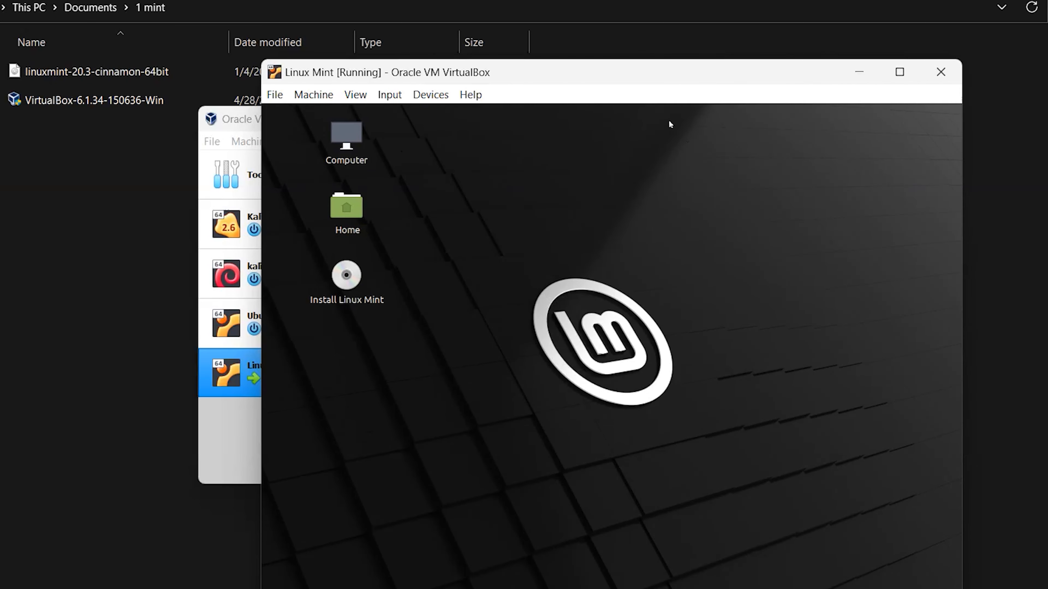
left_click_drag(649, 73, 551, 7)
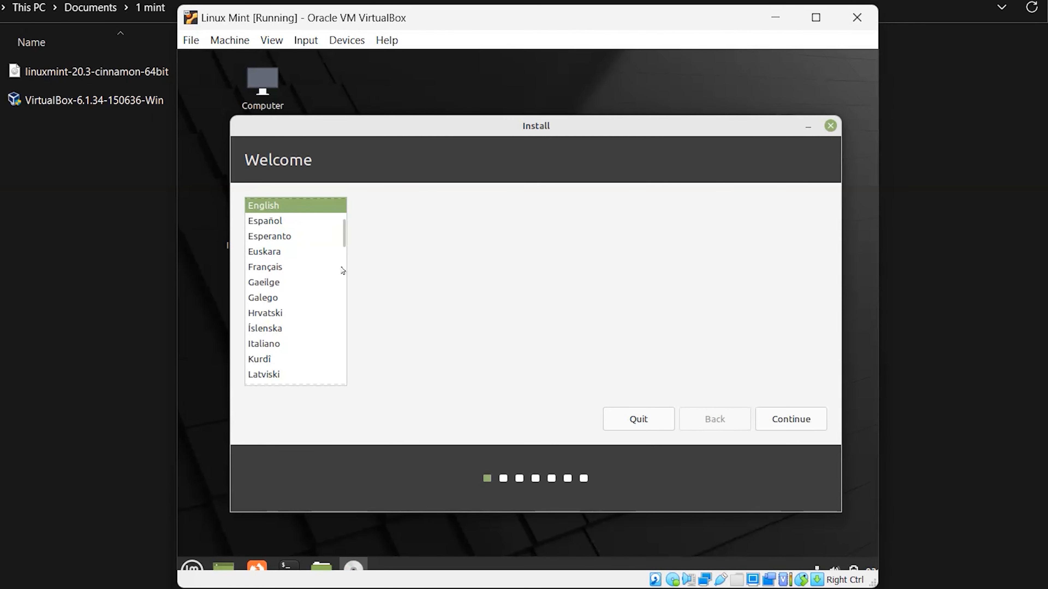
scroll(323, 262, "down", 3)
scroll(323, 262, "up", 4)
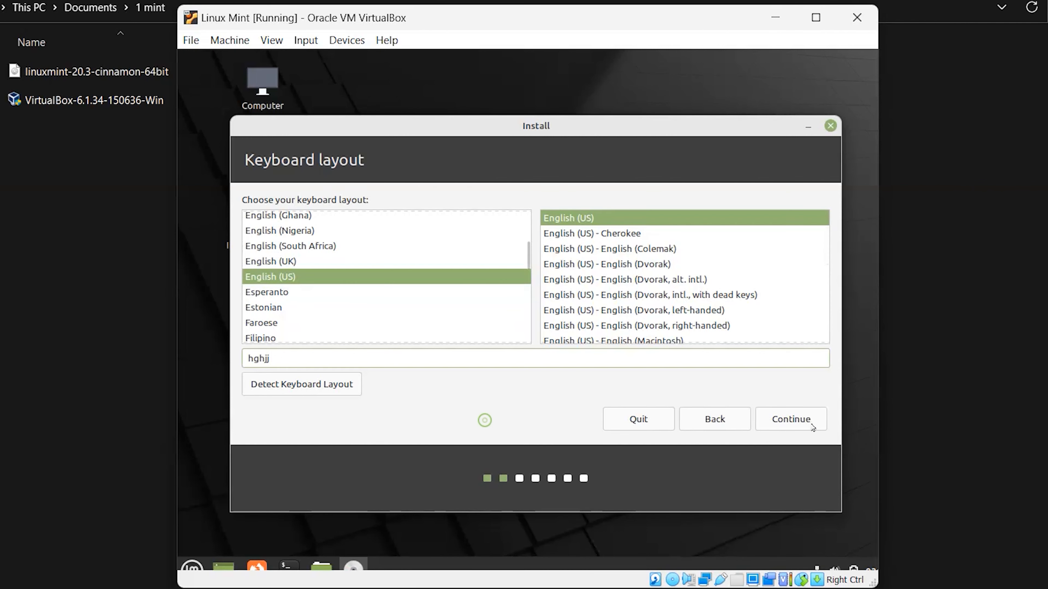
left_click(800, 421)
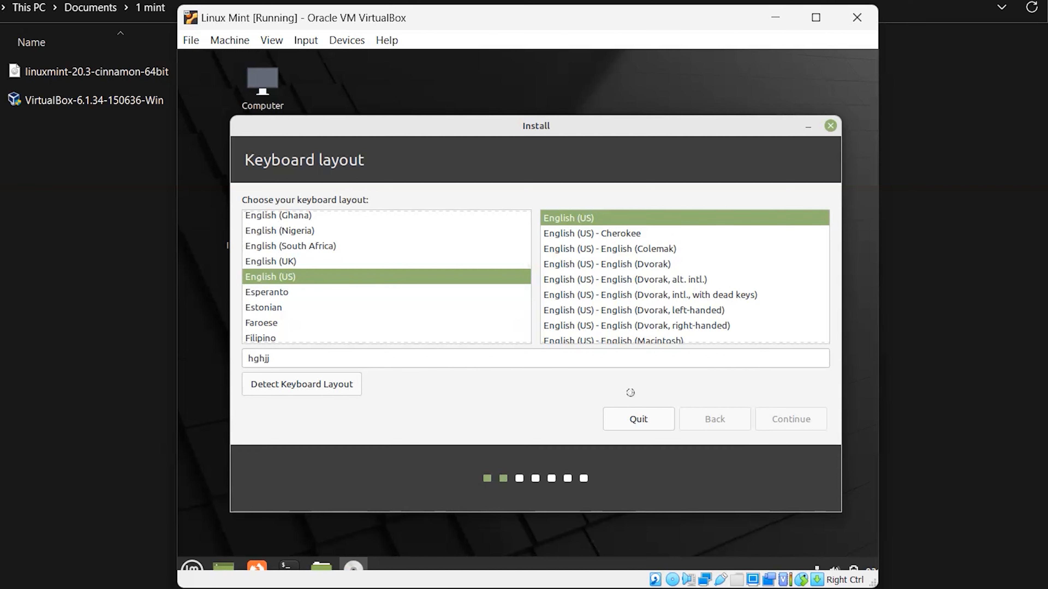
Include multimedia codecs, choose Erase disk and install Linux Mint, and confirm the disk changes.
left_click(252, 204)
left_click_drag(253, 227, 623, 213)
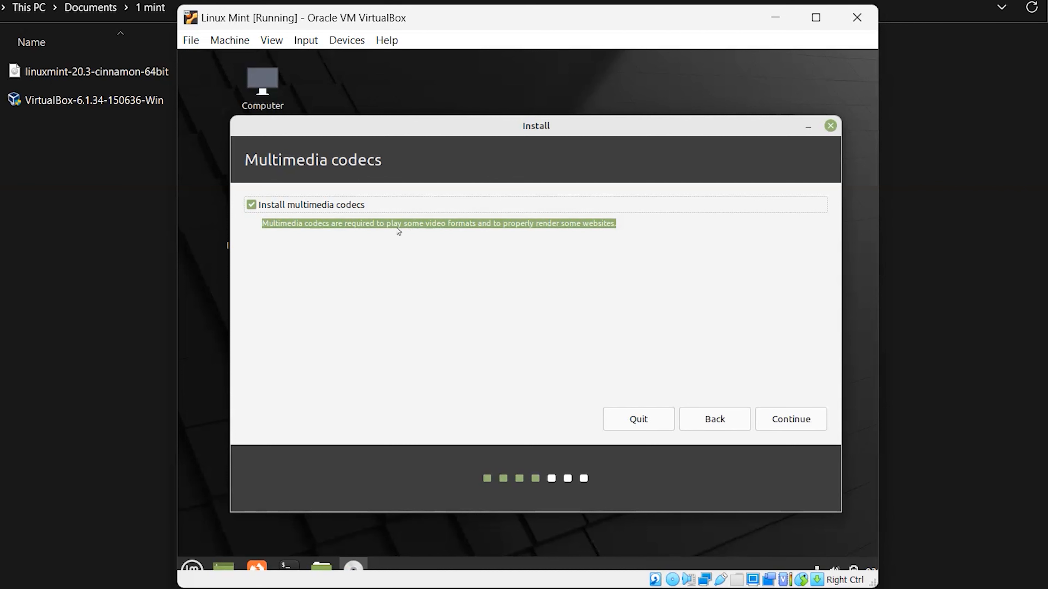
left_click(789, 420)
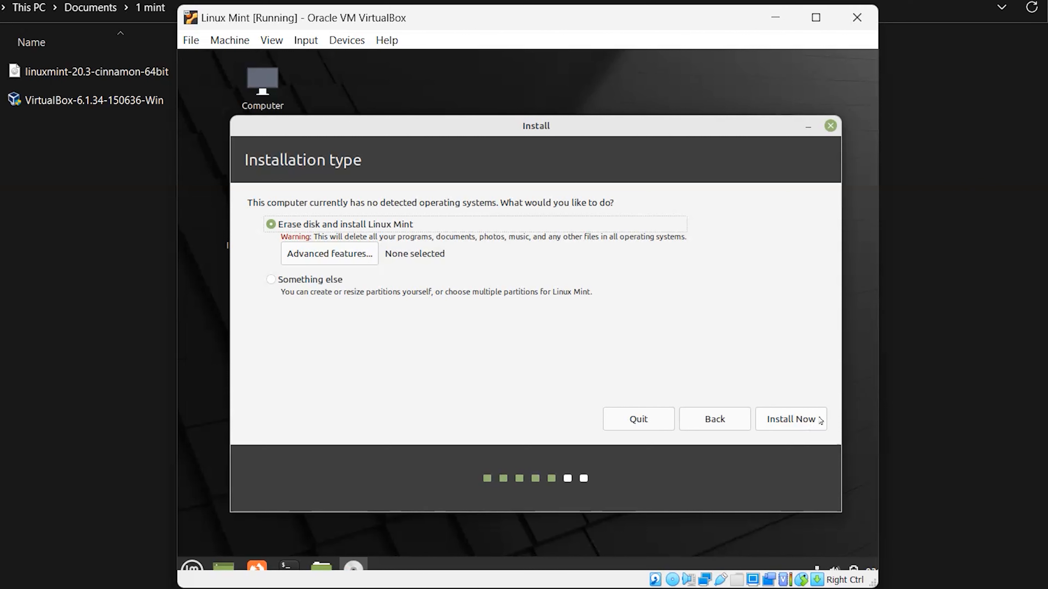
left_click(797, 426)
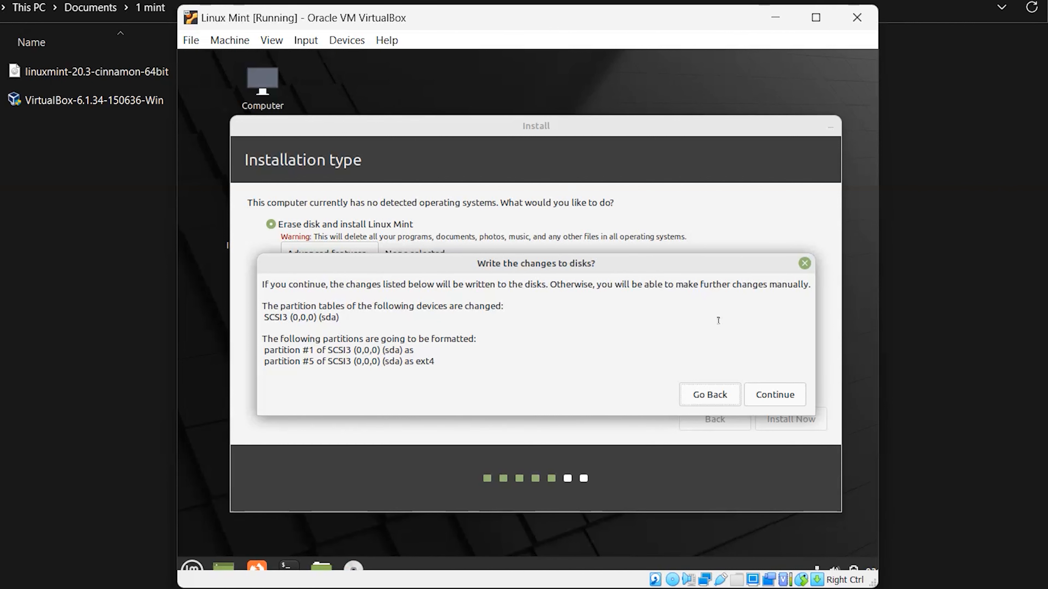
left_click(770, 397)
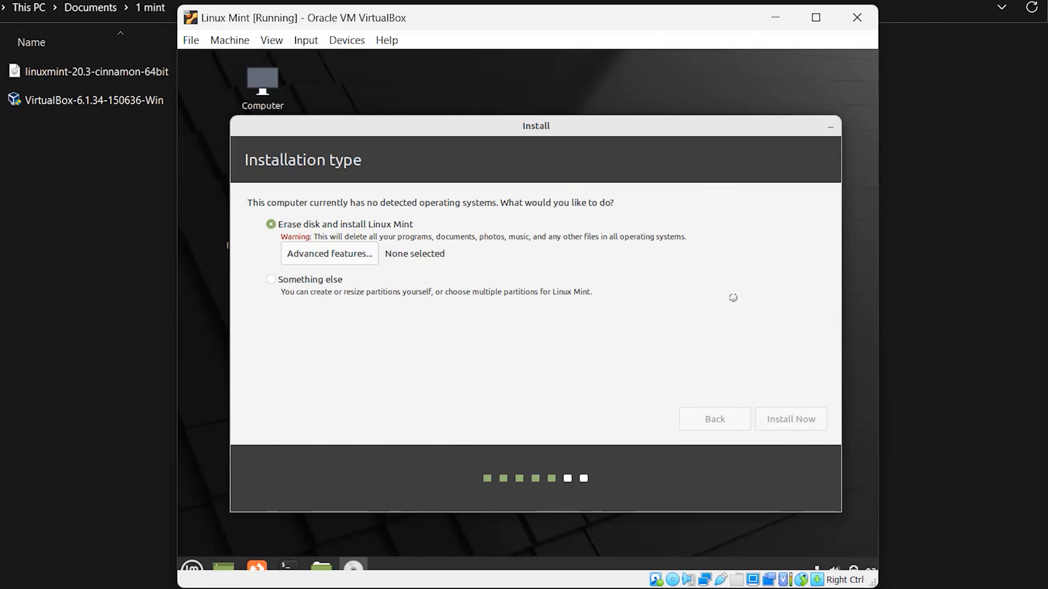
Set the installer's location to Nepal, Kathmandu.
left_click(651, 276)
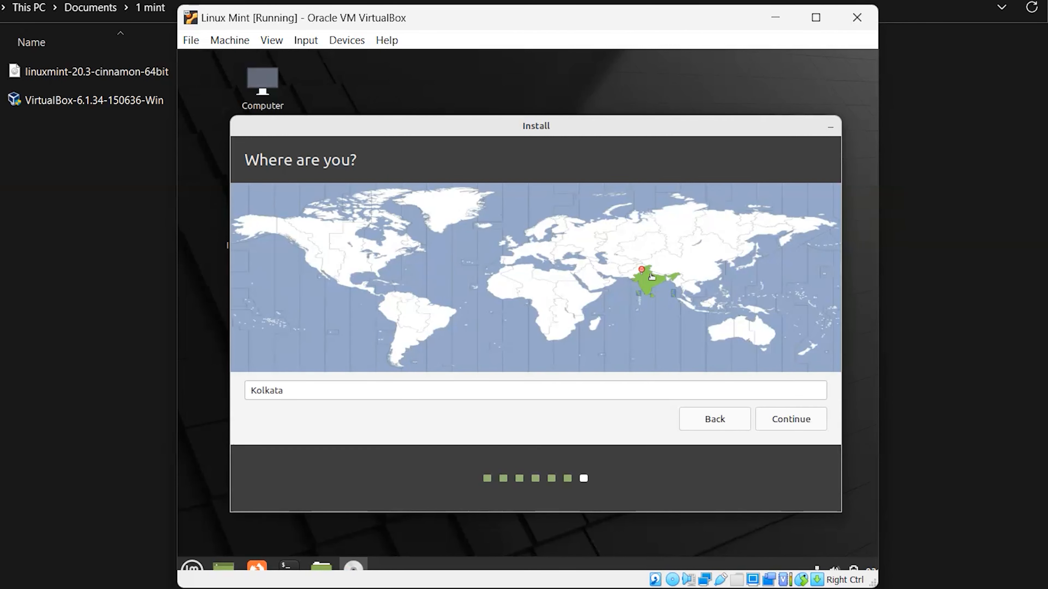
left_click(669, 274)
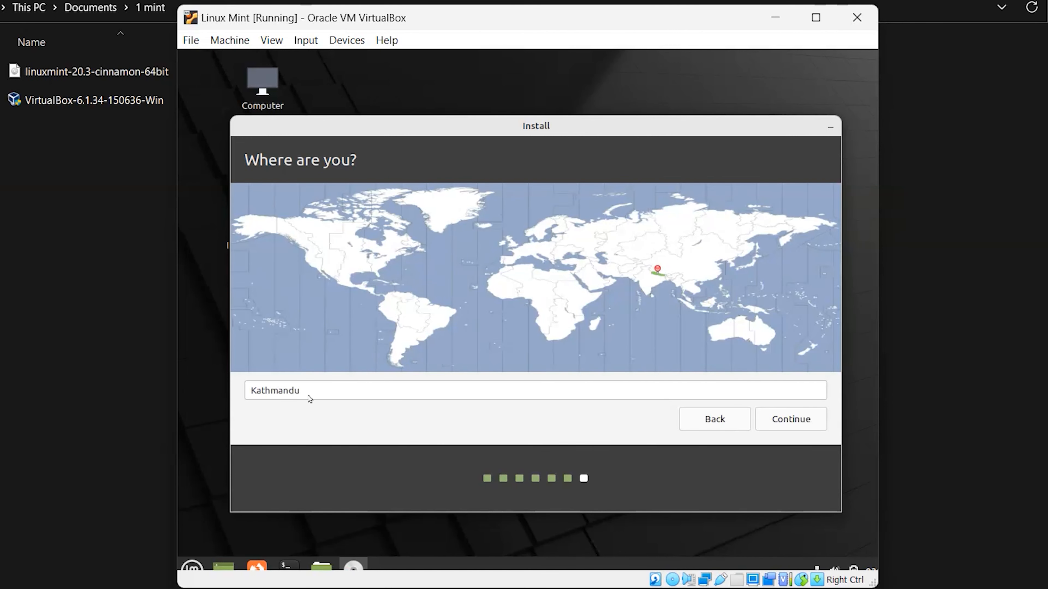
left_click(809, 423)
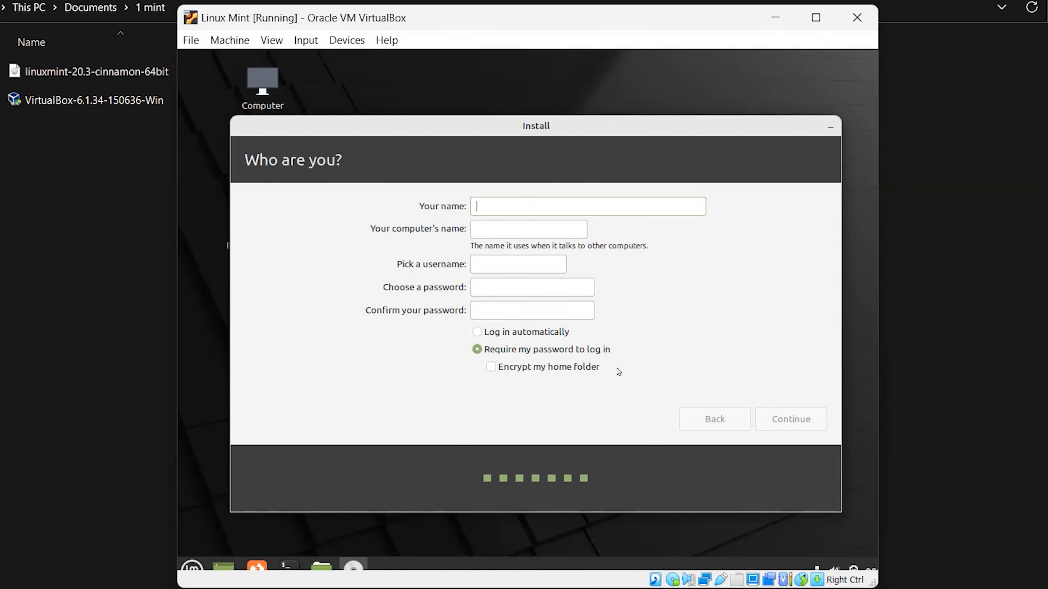
Enter the user name and the account password twice, then begin installing.
type("himal")
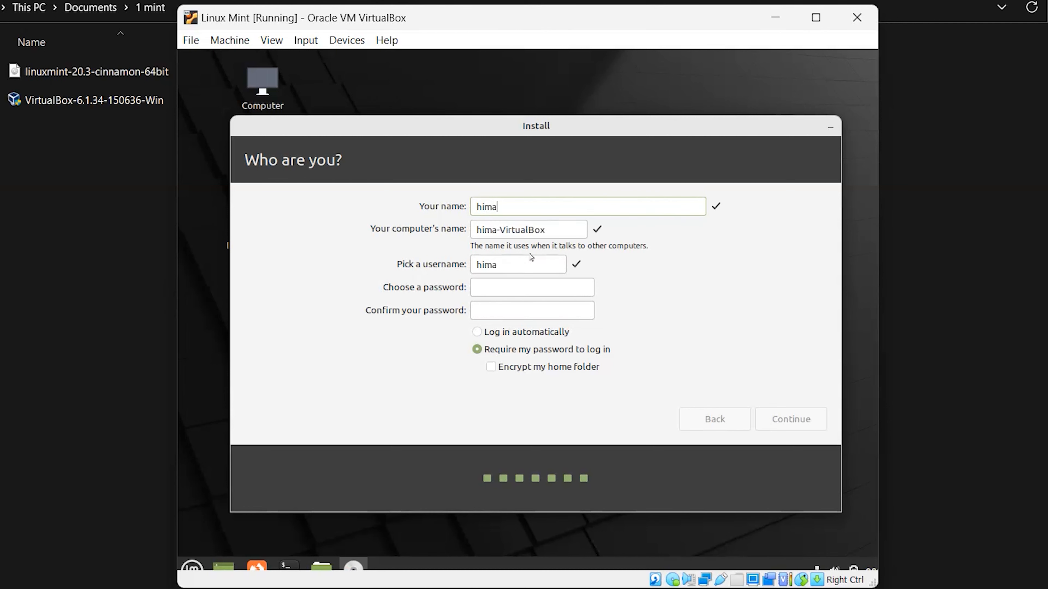
key("Tab")
key("Tab")
key("Tab")
type("1234567")
left_click(533, 310)
type("1234567")
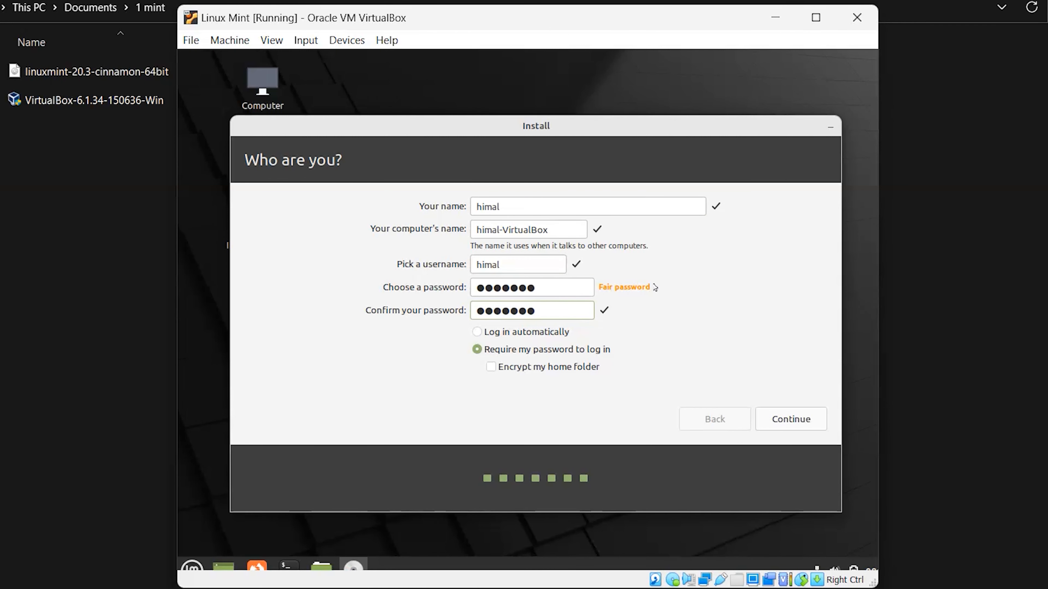
left_click(814, 418)
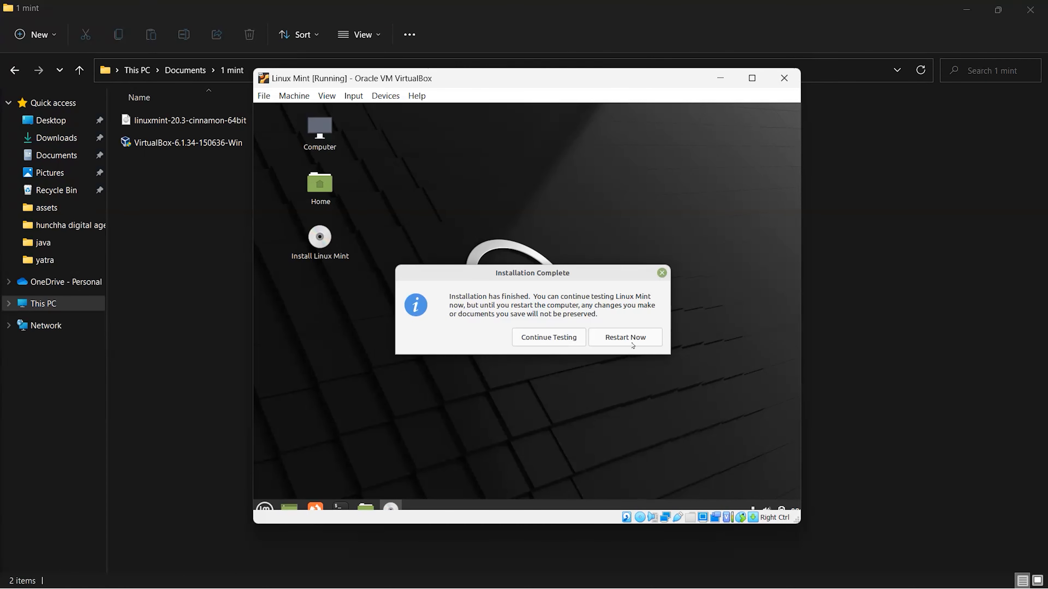
Choose Continue Testing when the Linux Mint installation reports it is complete.
left_click(547, 341)
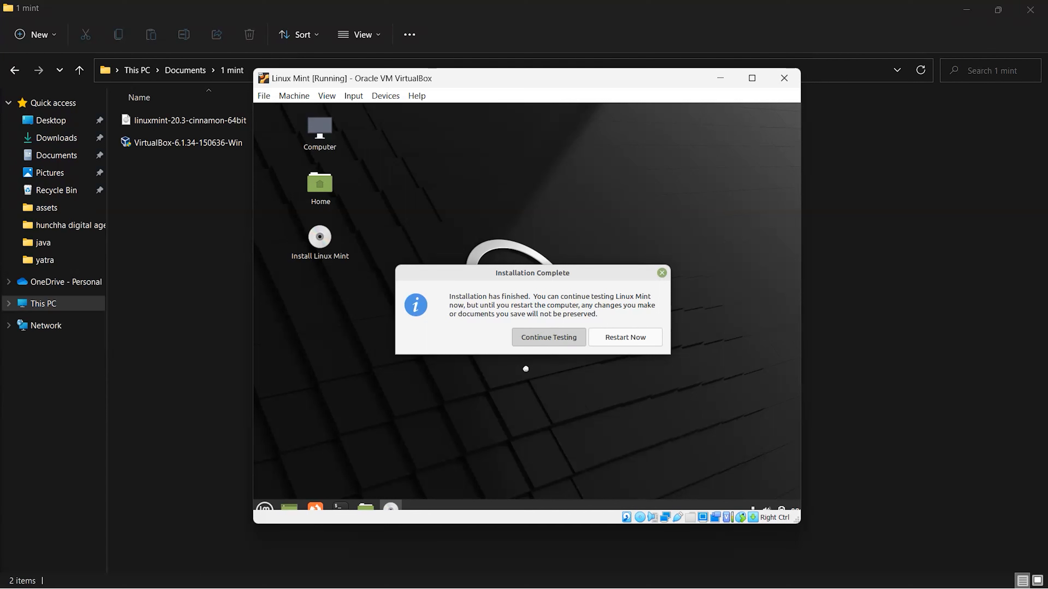
Dismiss the completion prompt, power off the Linux Mint VM, and reopen VirtualBox Manager.
left_click(544, 335)
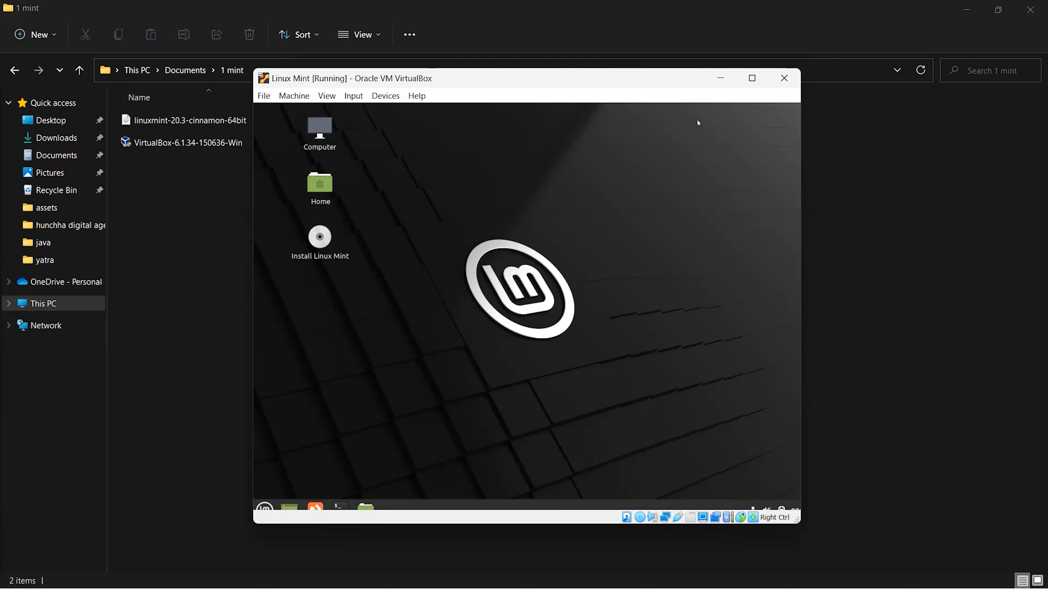
left_click(784, 78)
left_click(539, 316)
left_click(487, 338)
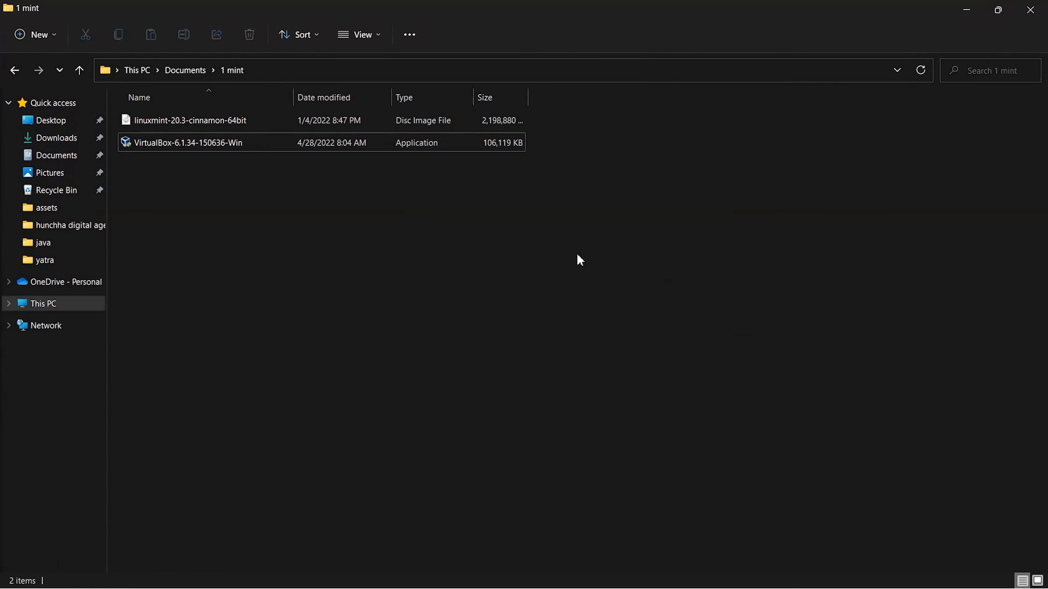
key("super")
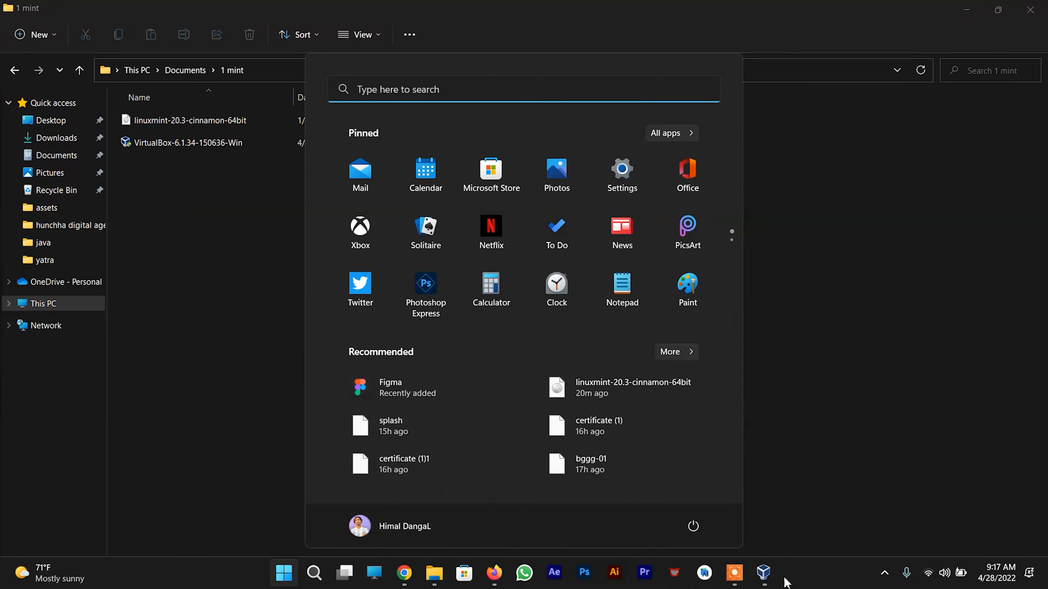
left_click(765, 572)
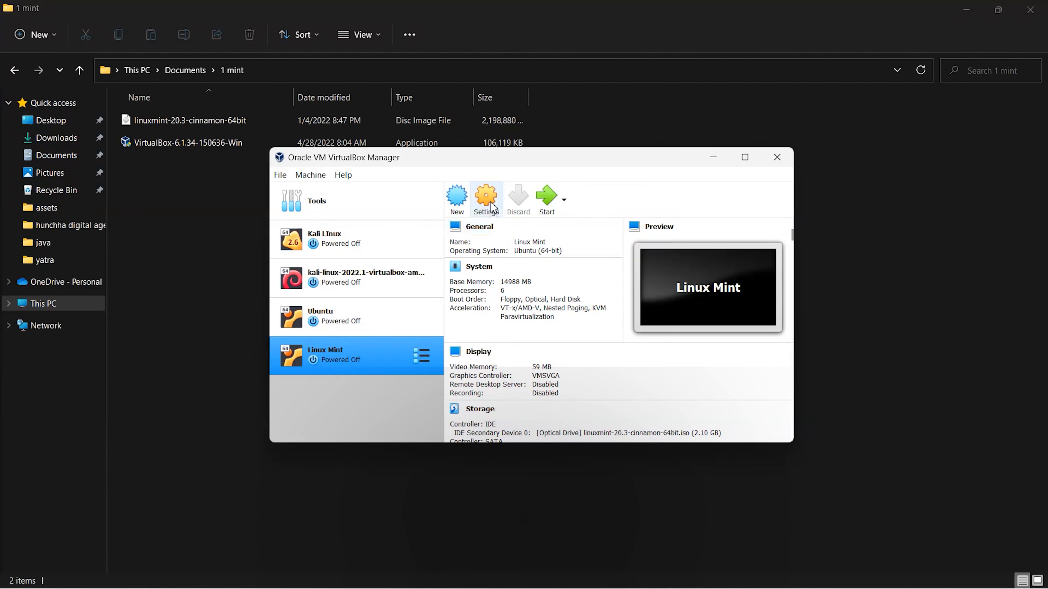
Remove the Mint ISO from the VM's optical drive in Storage settings, then start the VM.
left_click(477, 230)
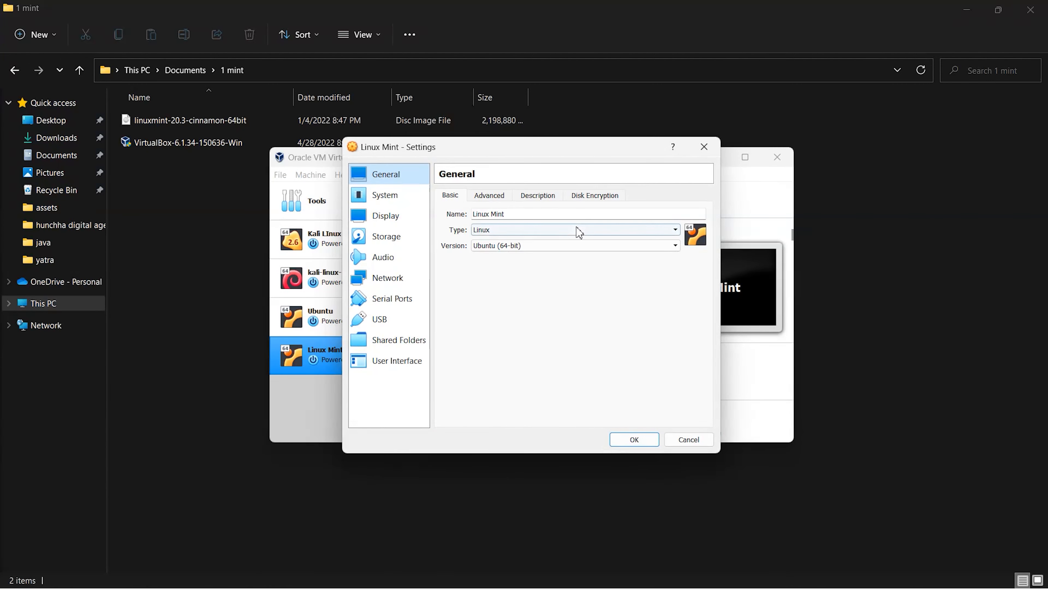
left_click(396, 242)
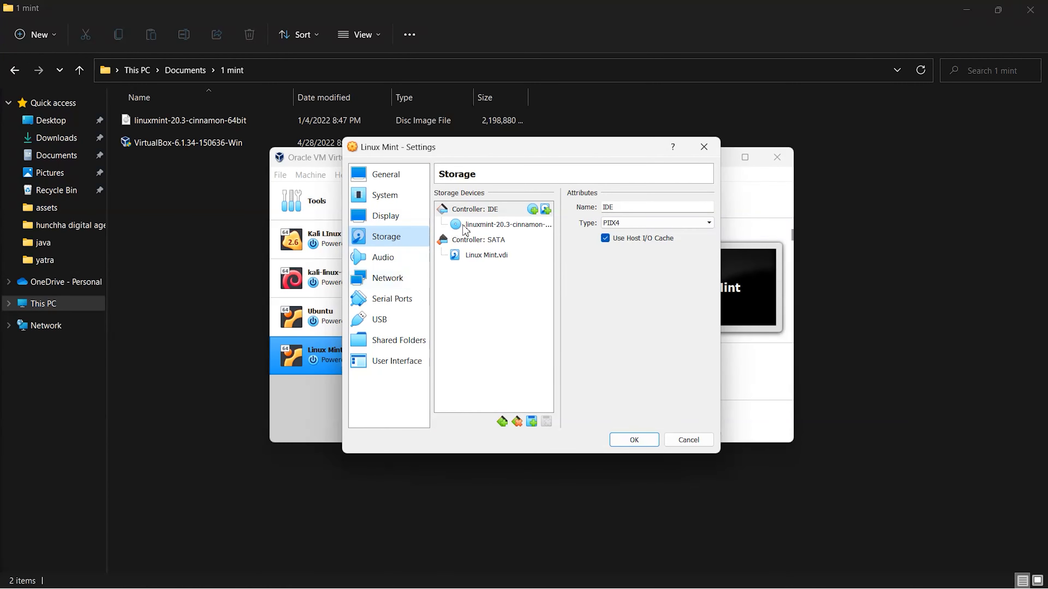
left_click(512, 226)
right_click(508, 228)
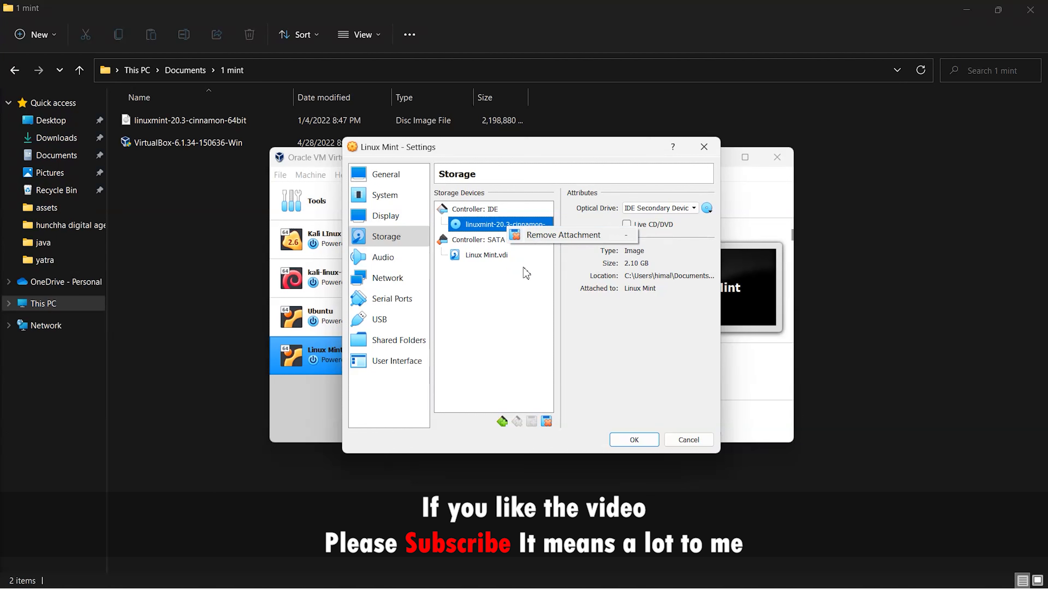
left_click(707, 208)
left_click(707, 208)
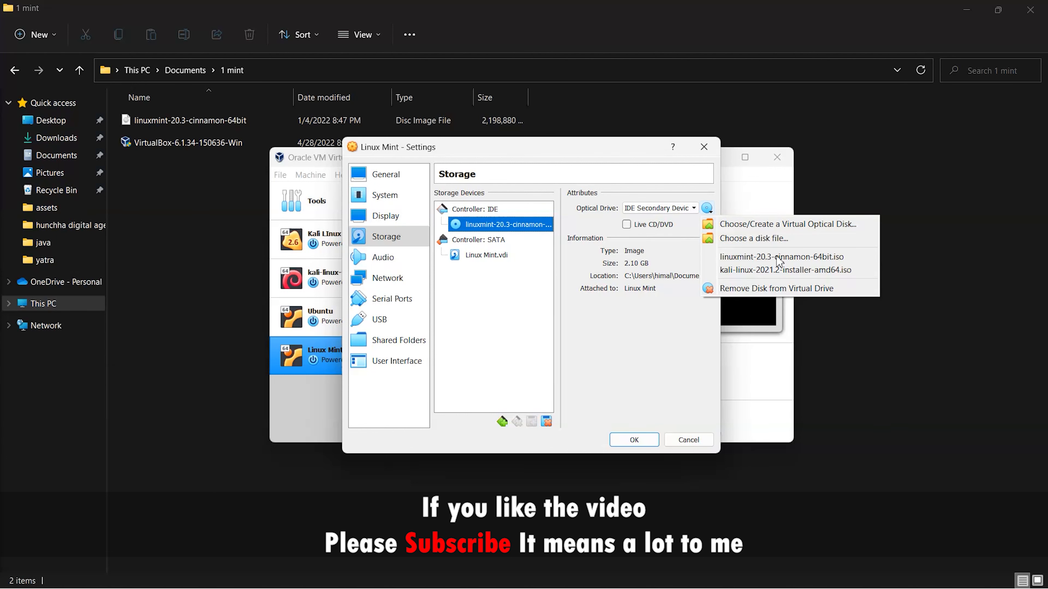
left_click(830, 289)
left_click(653, 438)
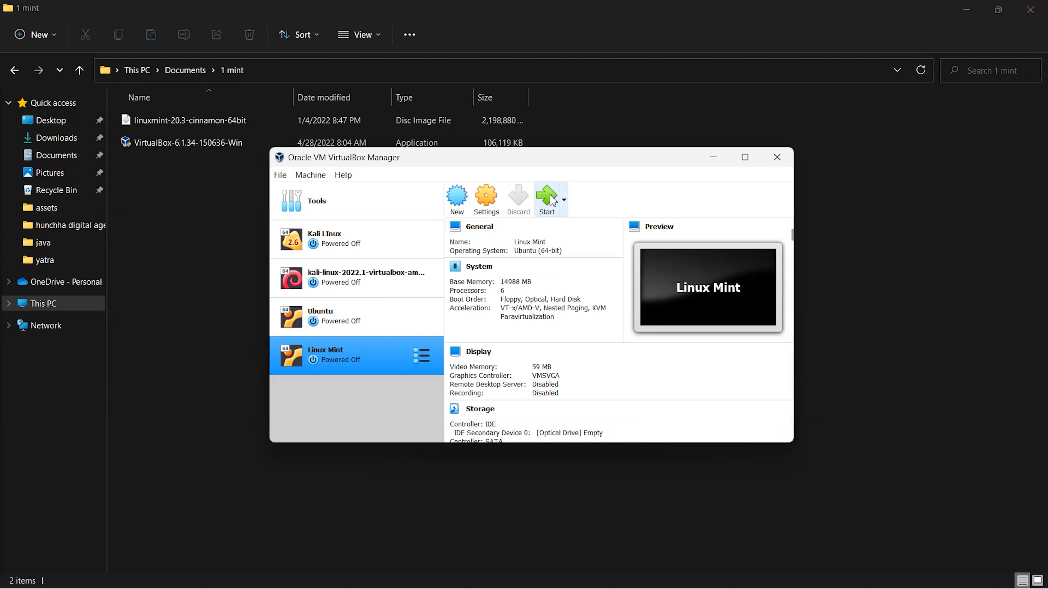
left_click(553, 201)
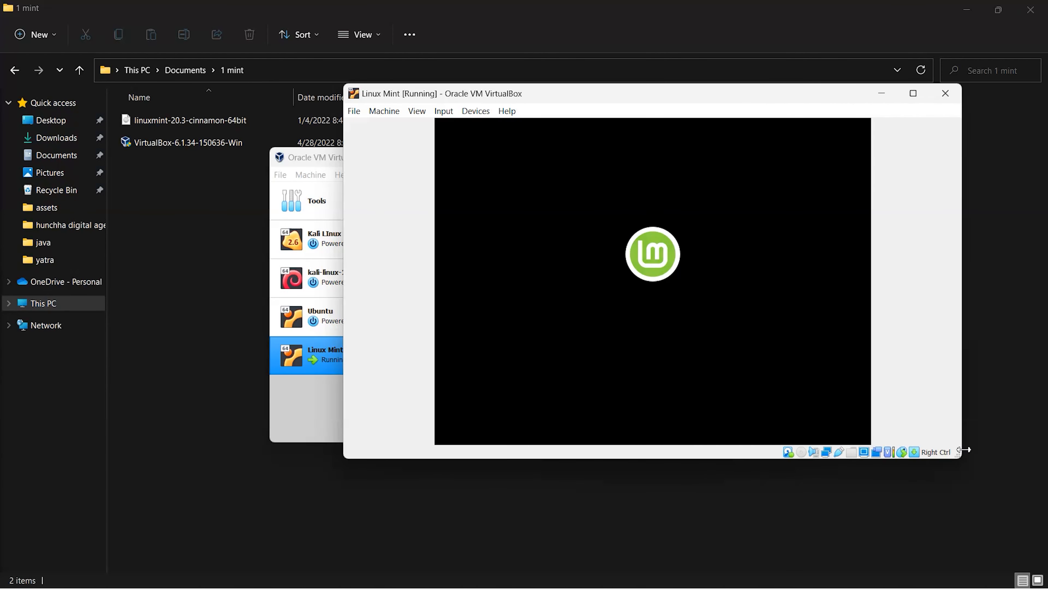
Narrow the VM window and log in to the installed Mint with the account password.
left_click_drag(963, 450, 867, 450)
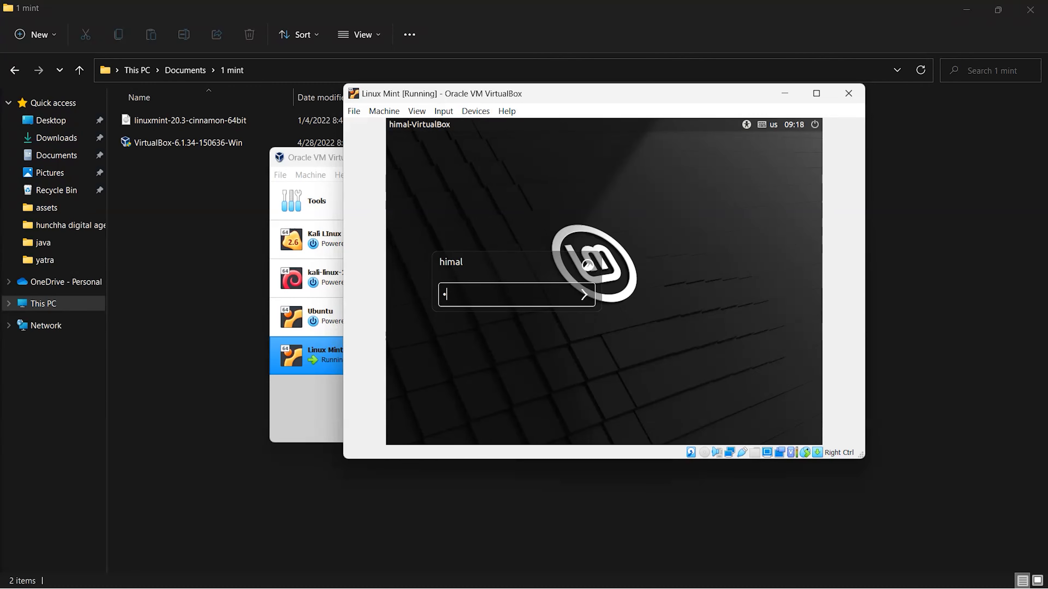
key("Return")
left_click(816, 94)
left_click(73, 23)
left_click(82, 38)
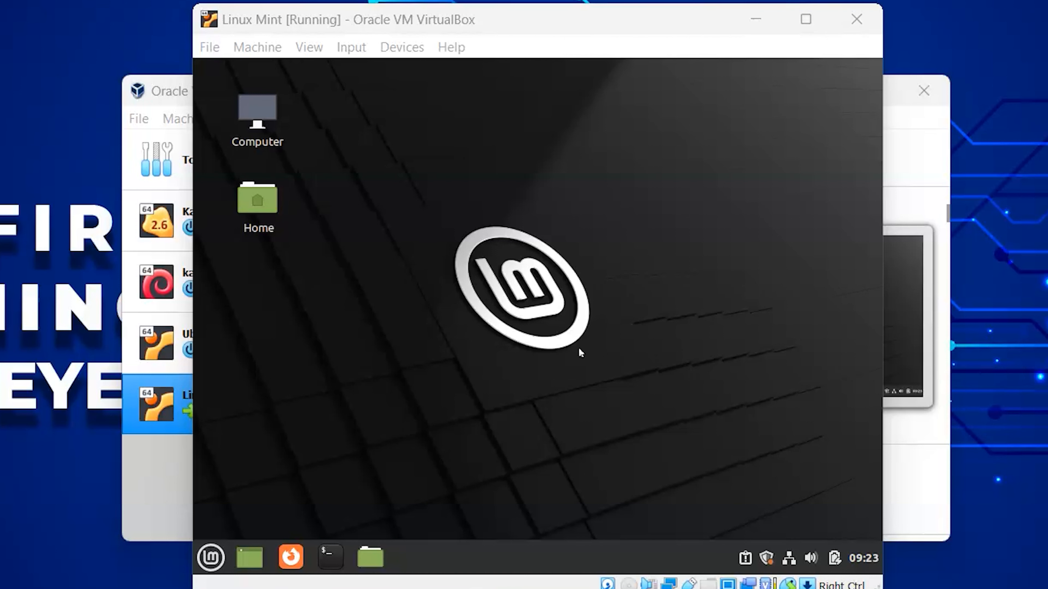
Insert the Guest Additions CD, run its installer with the account password, then power off.
left_click(401, 47)
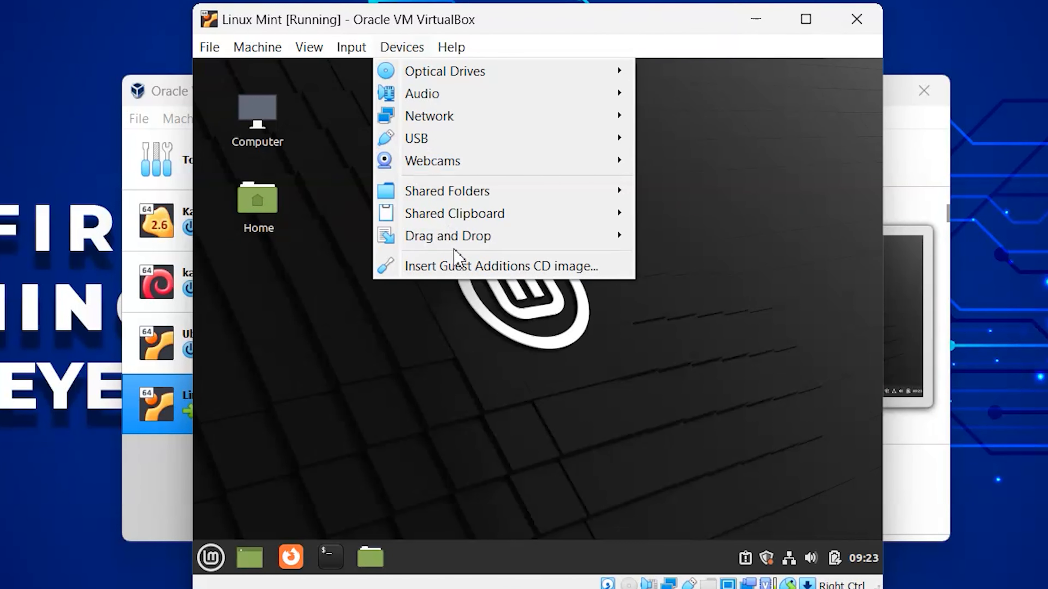
left_click(449, 268)
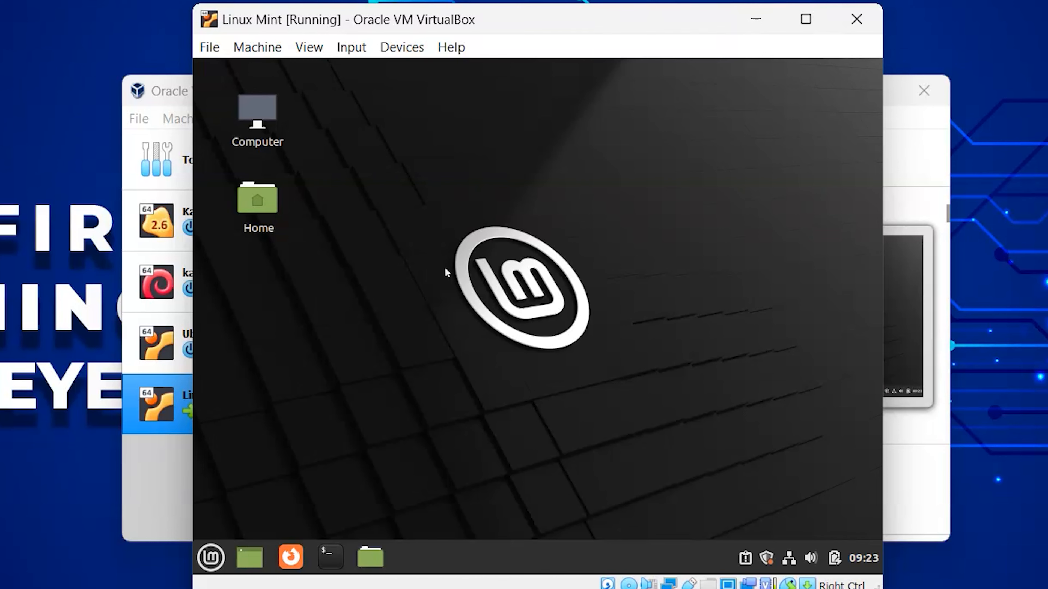
left_click(685, 390)
type("•••••••")
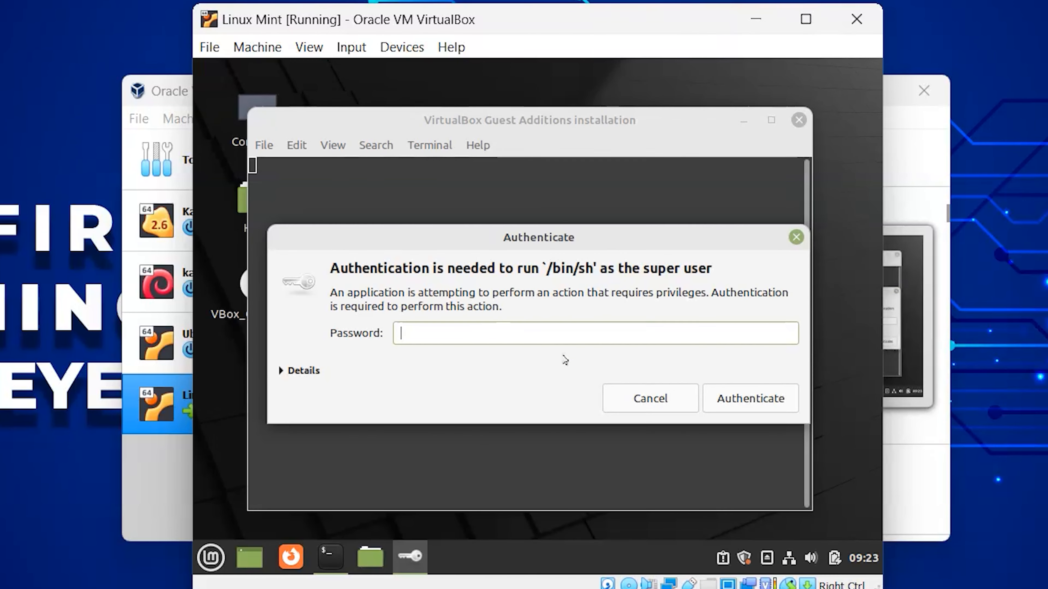
left_click(738, 397)
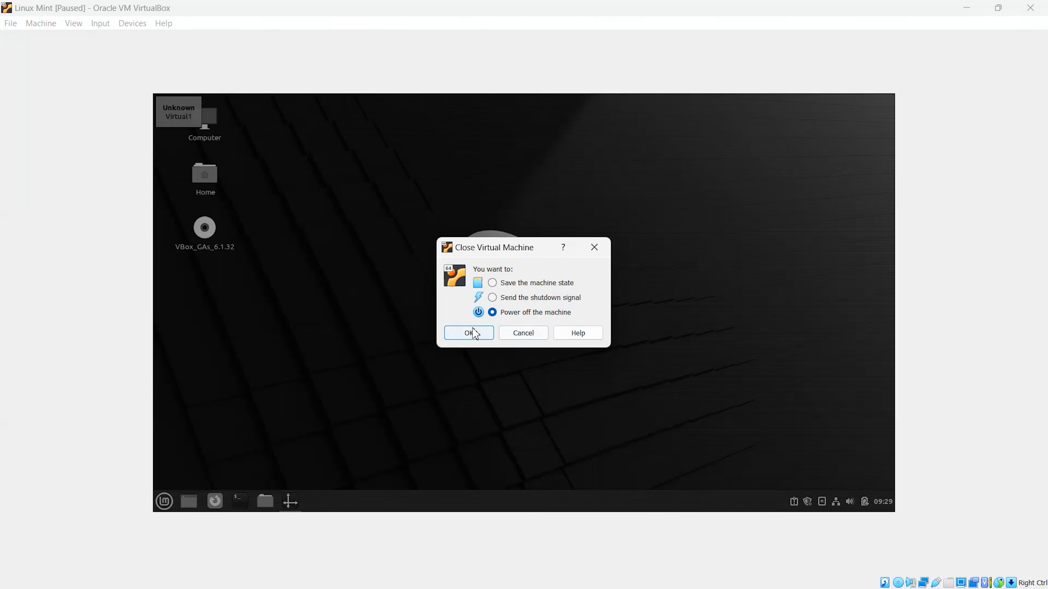
left_click(473, 332)
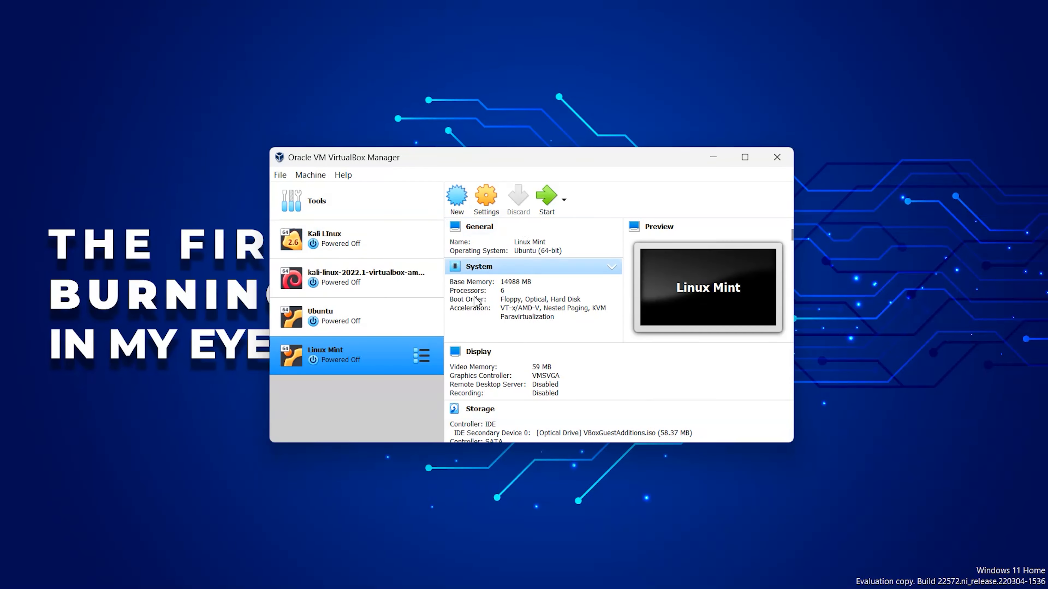
Switch the VM's Display graphics controller to VBoxSVGA, save, and start the Linux Mint VM.
left_click(486, 200)
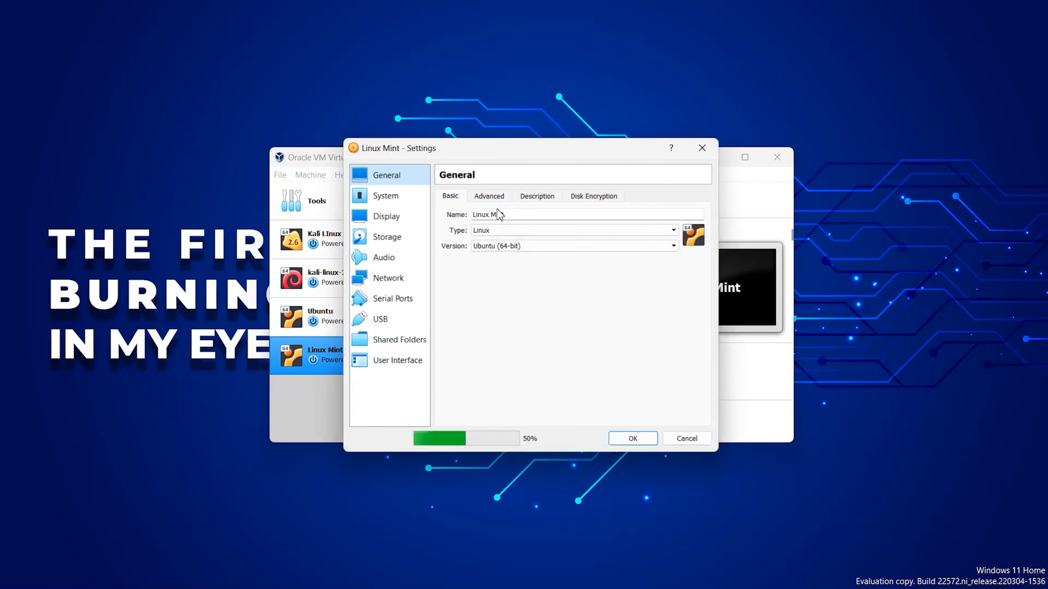
left_click(374, 218)
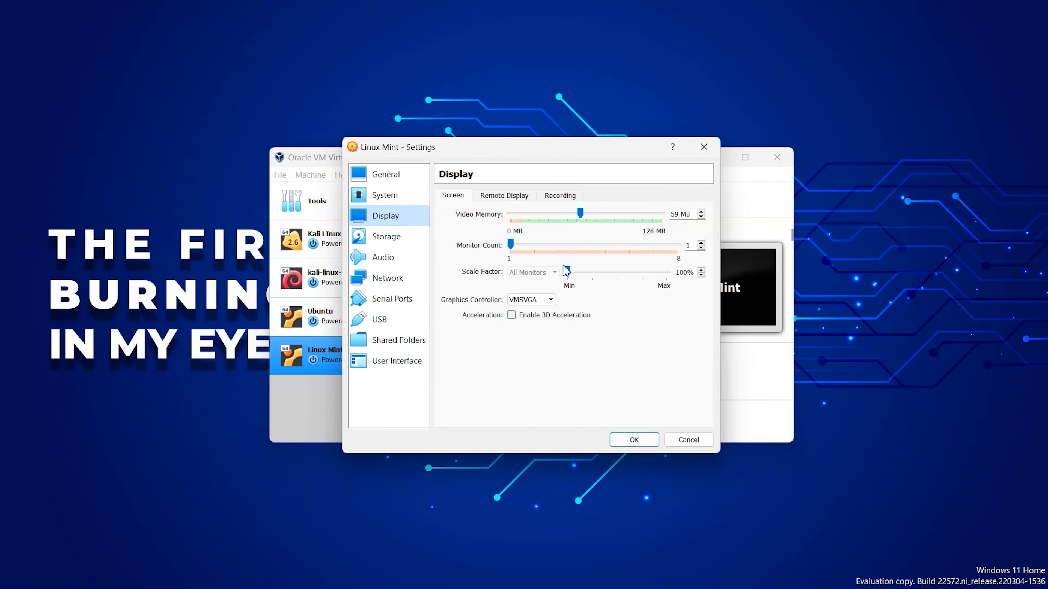
left_click(521, 304)
left_click(536, 329)
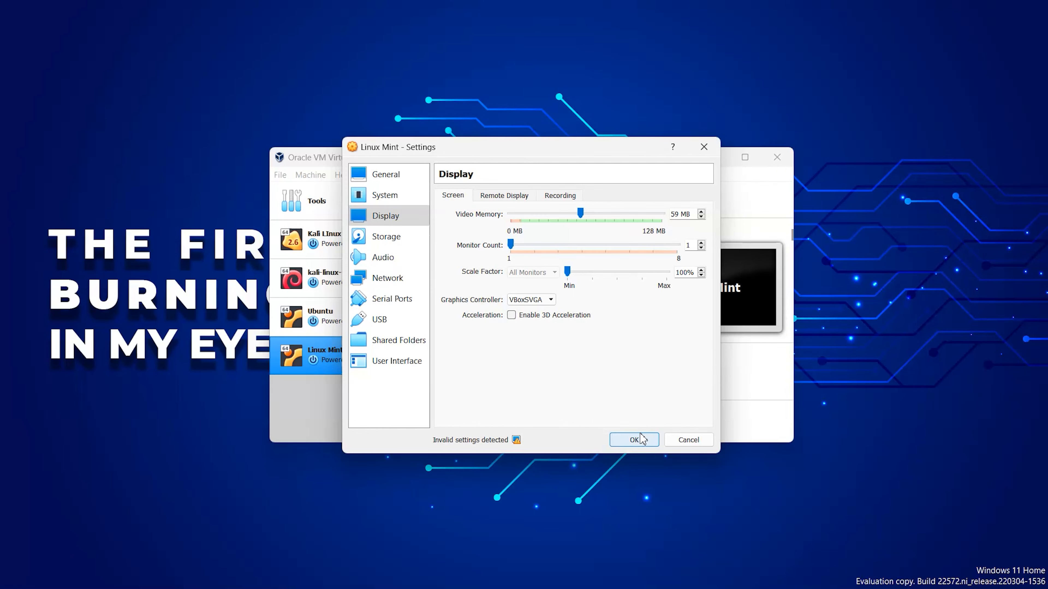
left_click(654, 443)
left_click(546, 200)
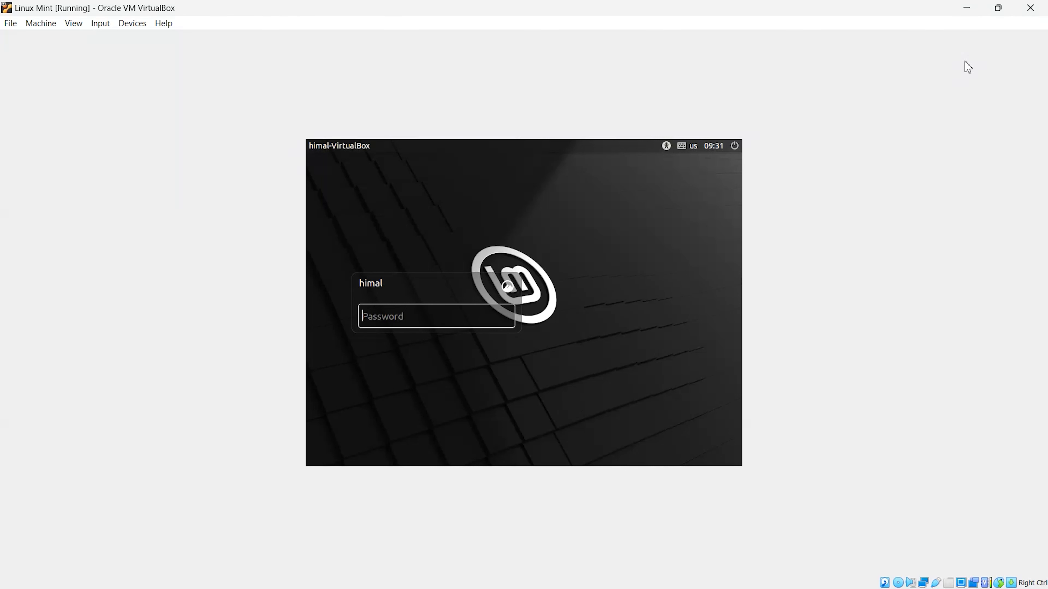
Log in with the account password, search the Mint menu for 'dis', and open Display.
type("h")
key("Return")
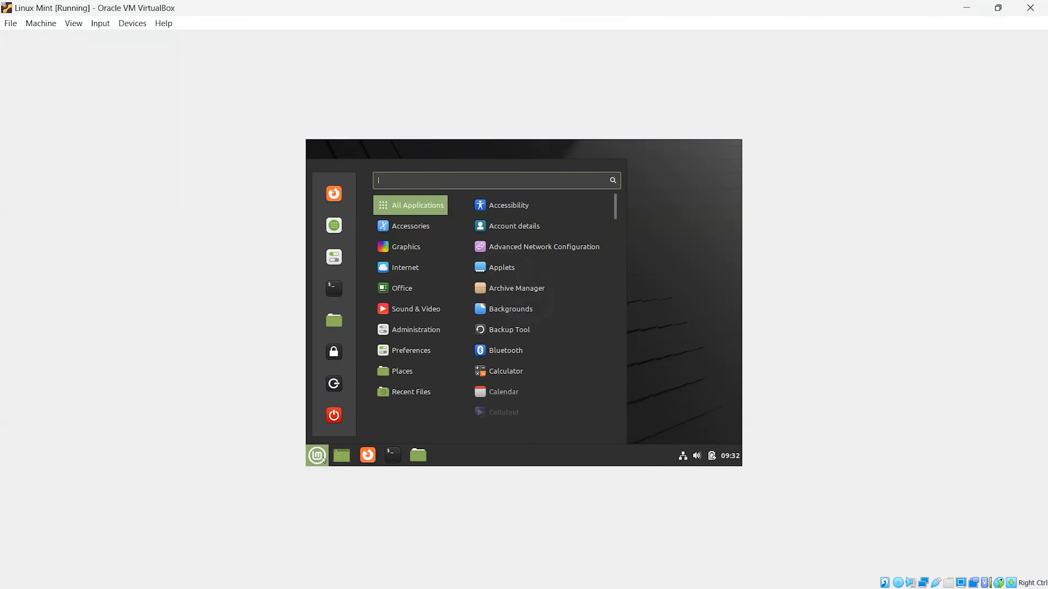
type("do")
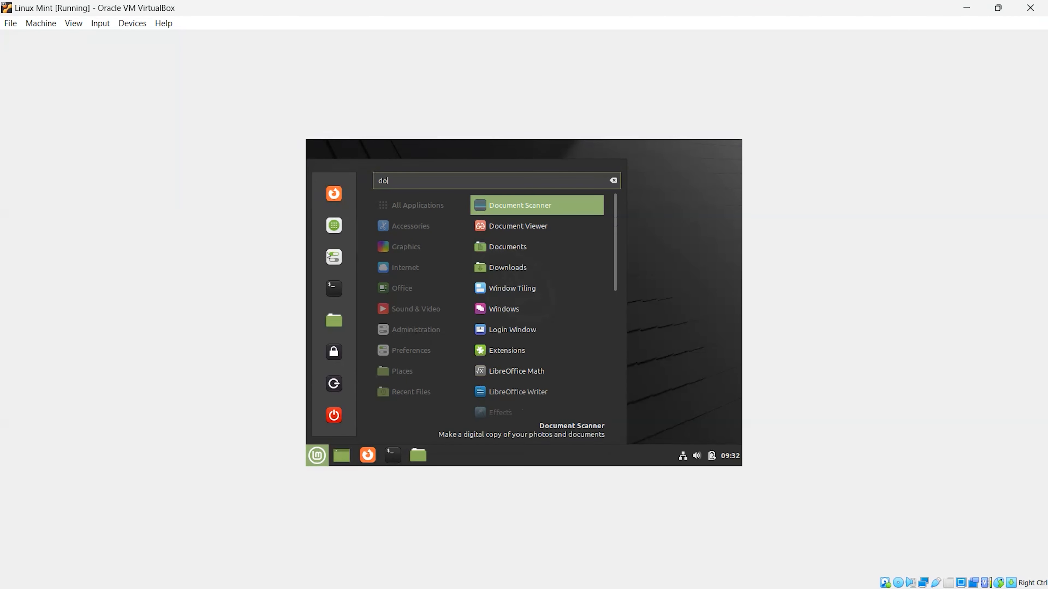
key("BackSpace")
type("is")
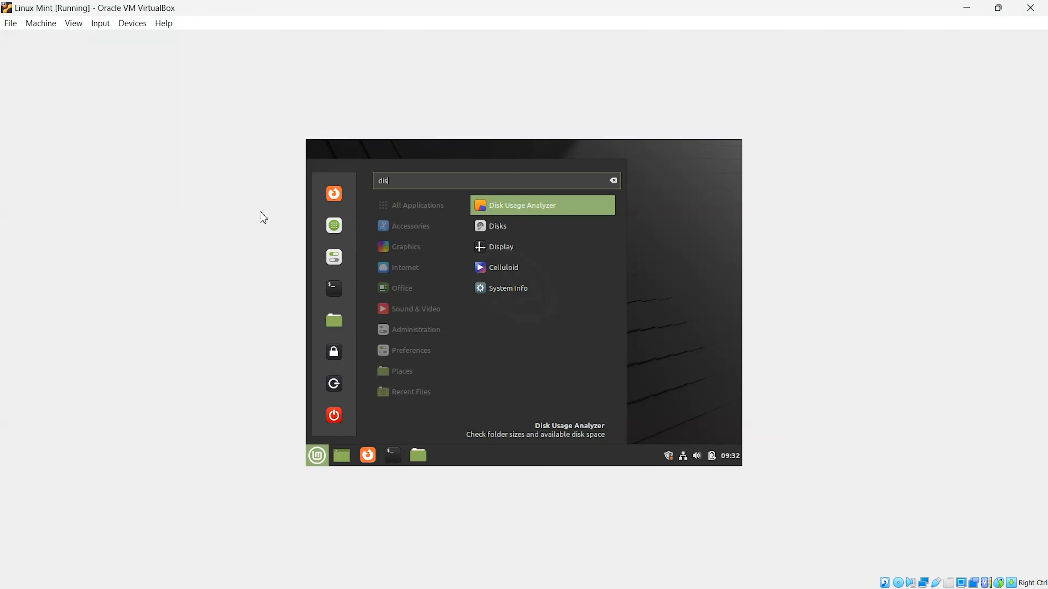
left_click(579, 244)
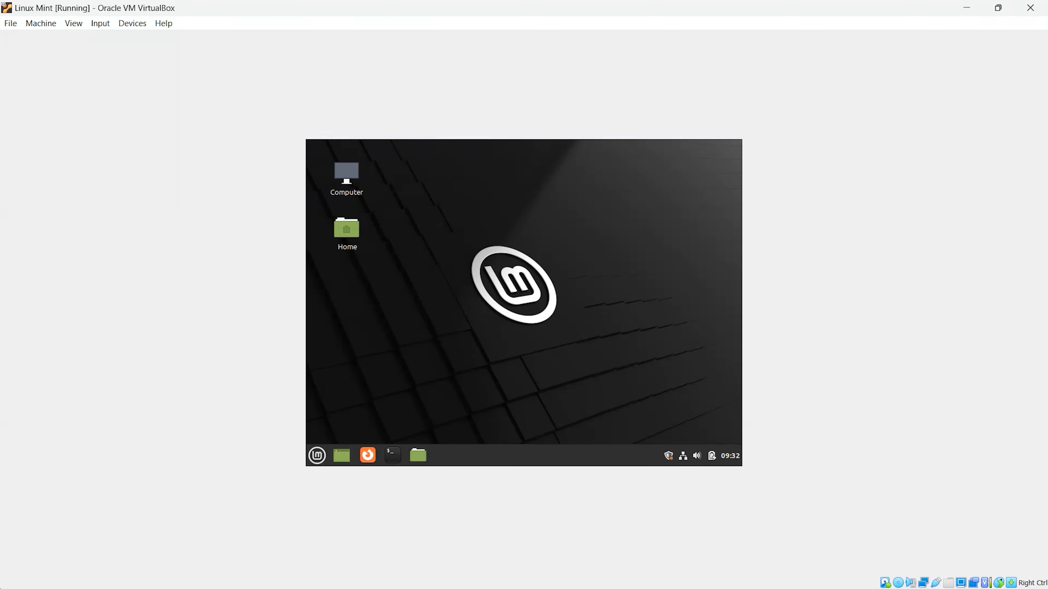
Apply and keep a 1920 x 1080 (16:9) resolution, then minimize the Display window.
left_click(495, 355)
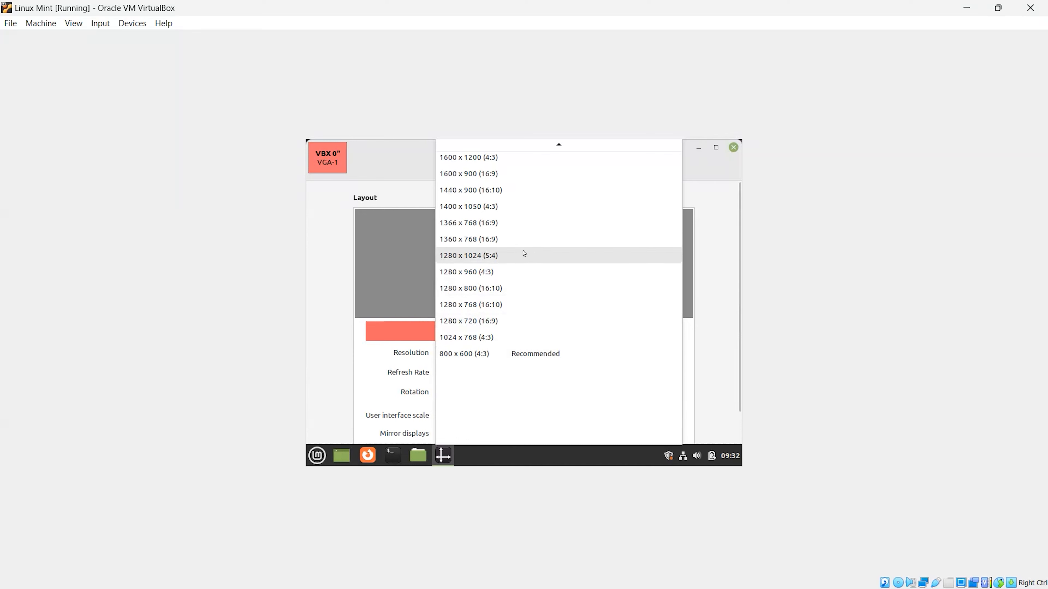
scroll(548, 242, "up", 3)
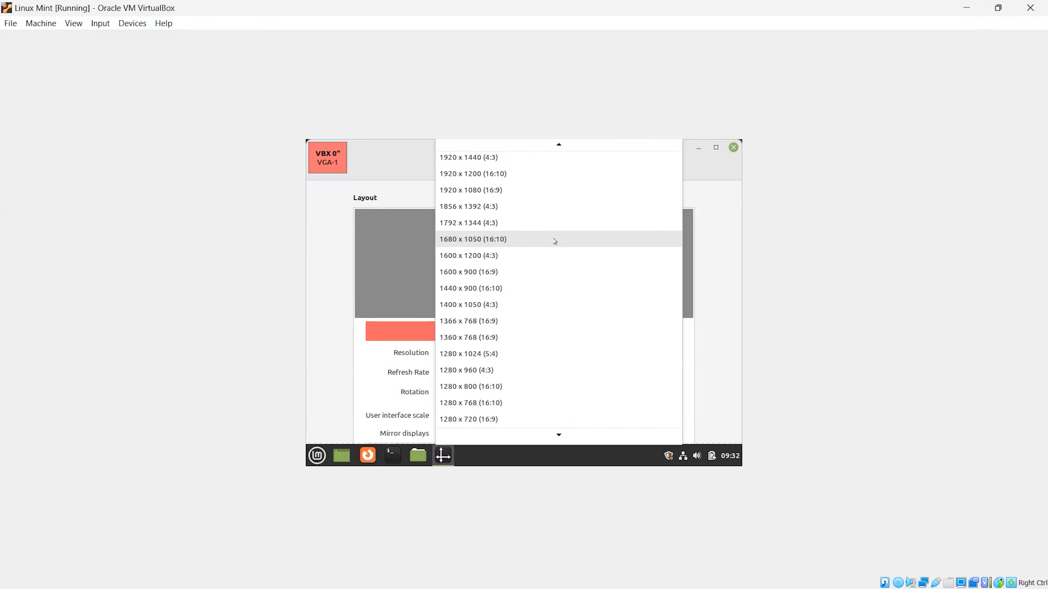
scroll(554, 292, "up", 2)
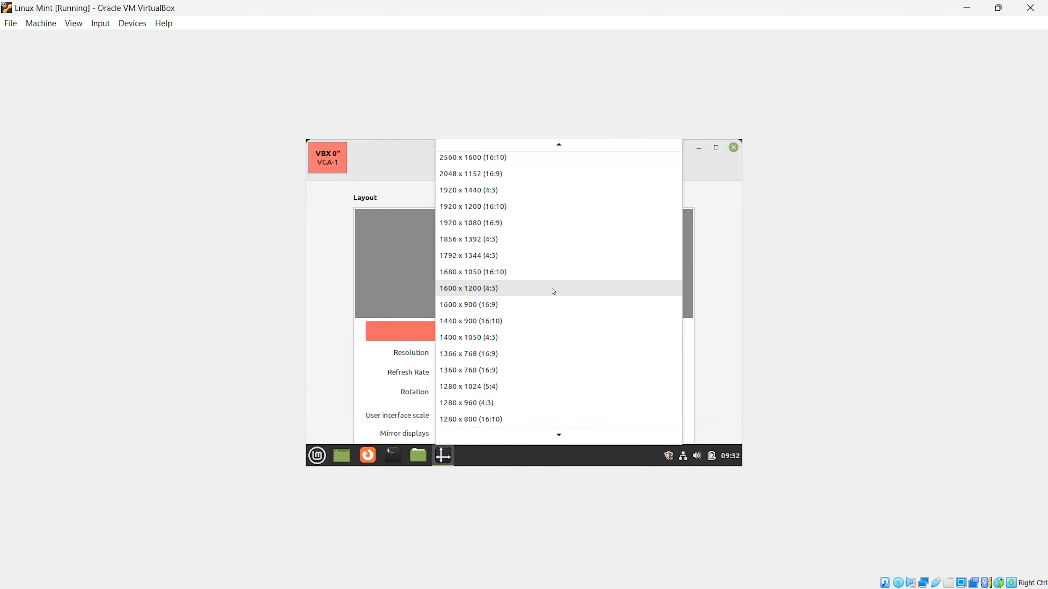
left_click(517, 222)
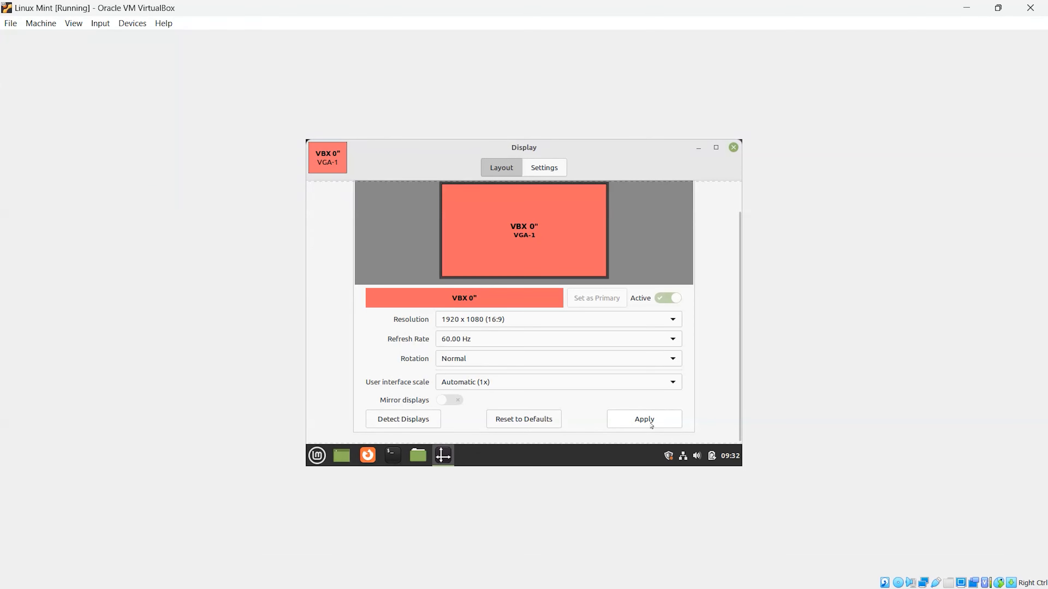
left_click(644, 419)
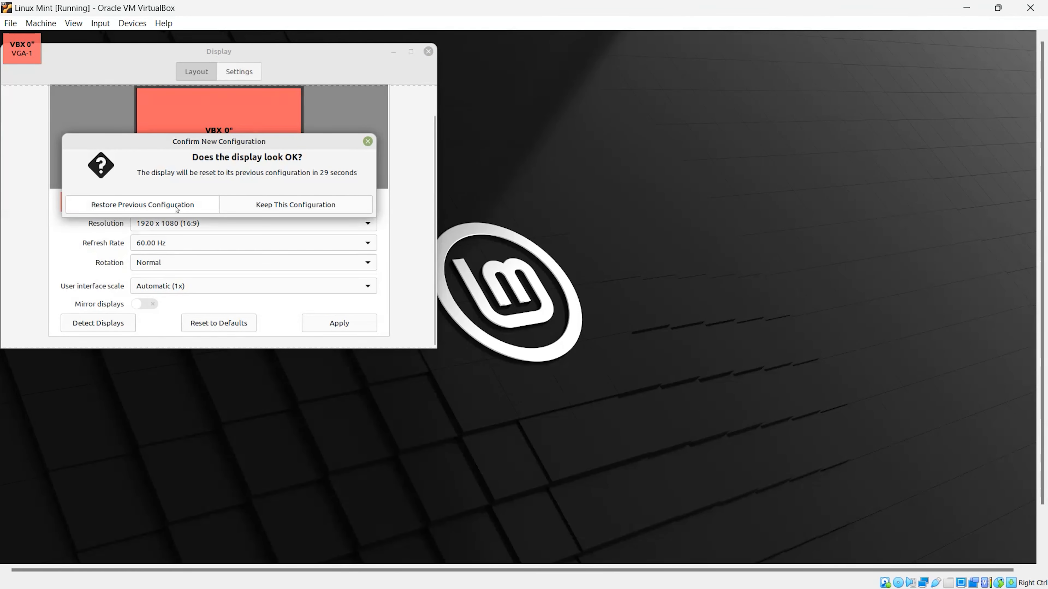
left_click(282, 204)
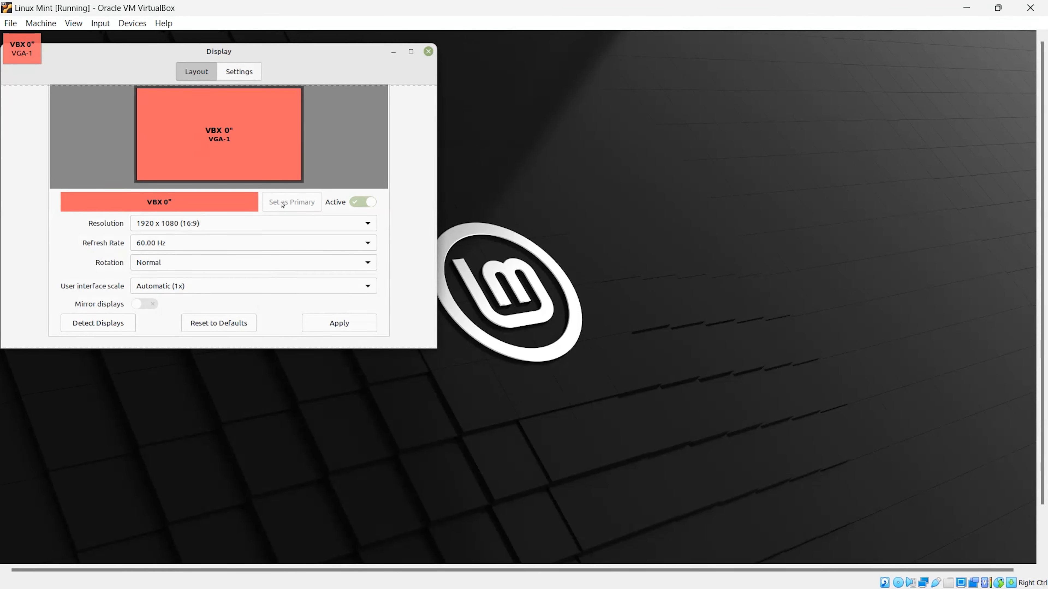
left_click(393, 51)
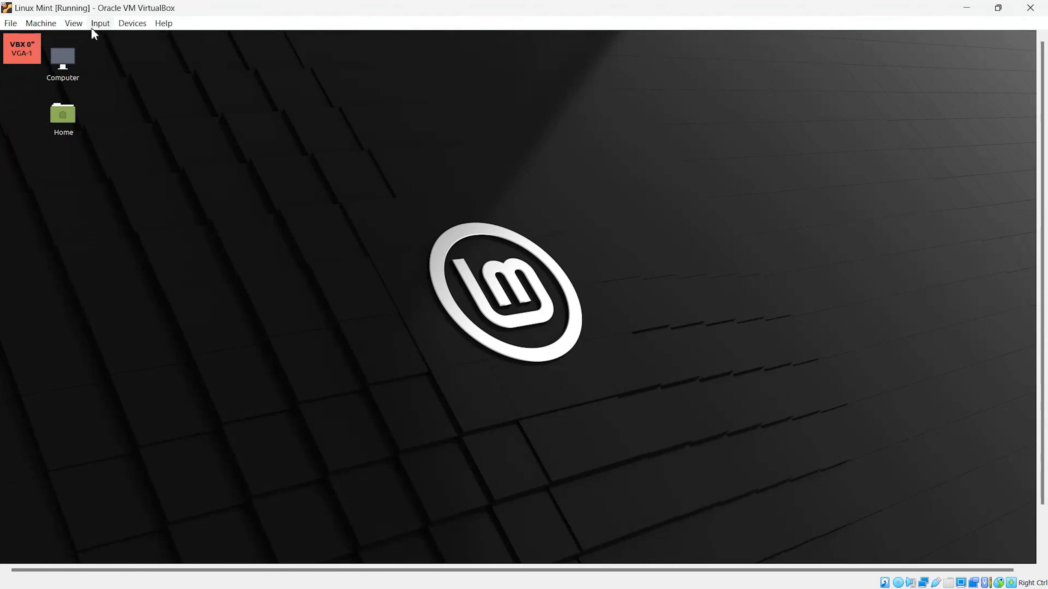